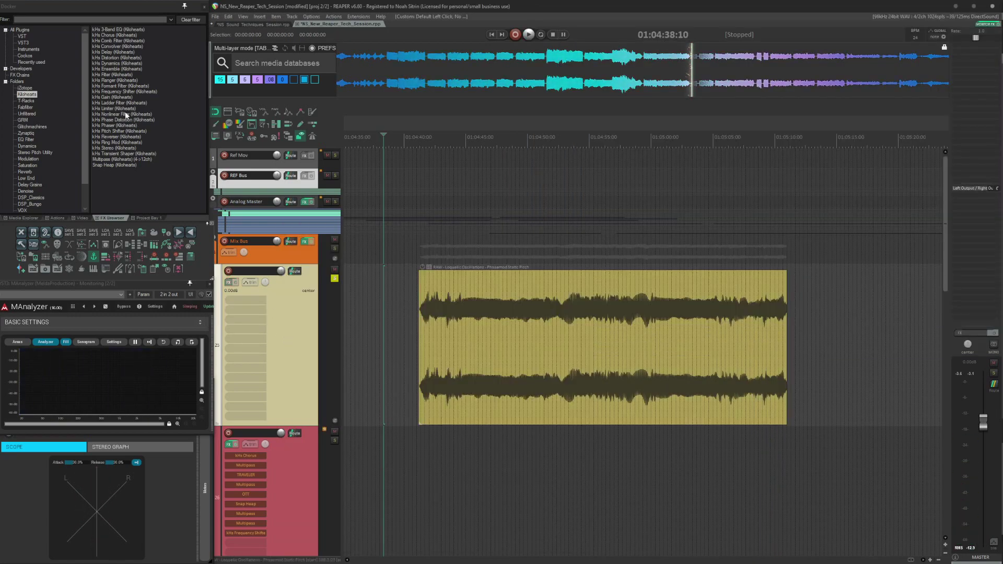
Step: Add the kHs Frequency Shifter to the yellow track and move its effect window above the clip
left_click_drag(113, 93, 300, 360)
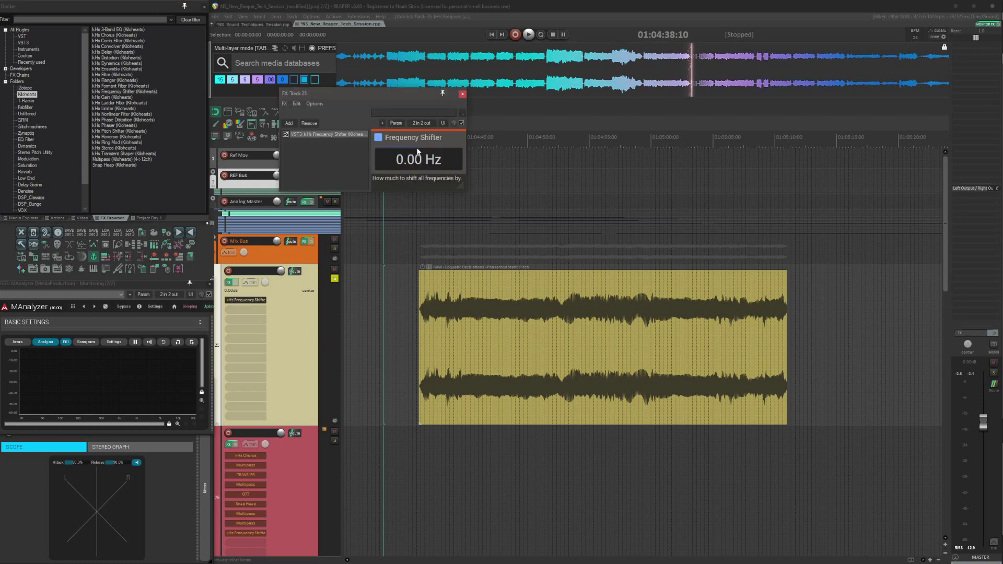
left_click_drag(358, 93, 529, 124)
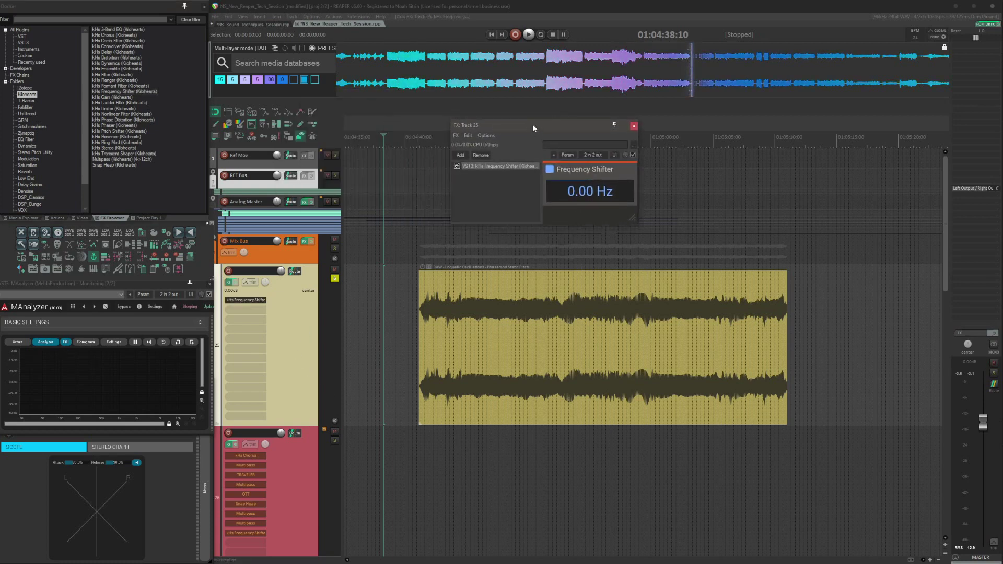
left_click_drag(533, 128, 568, 143)
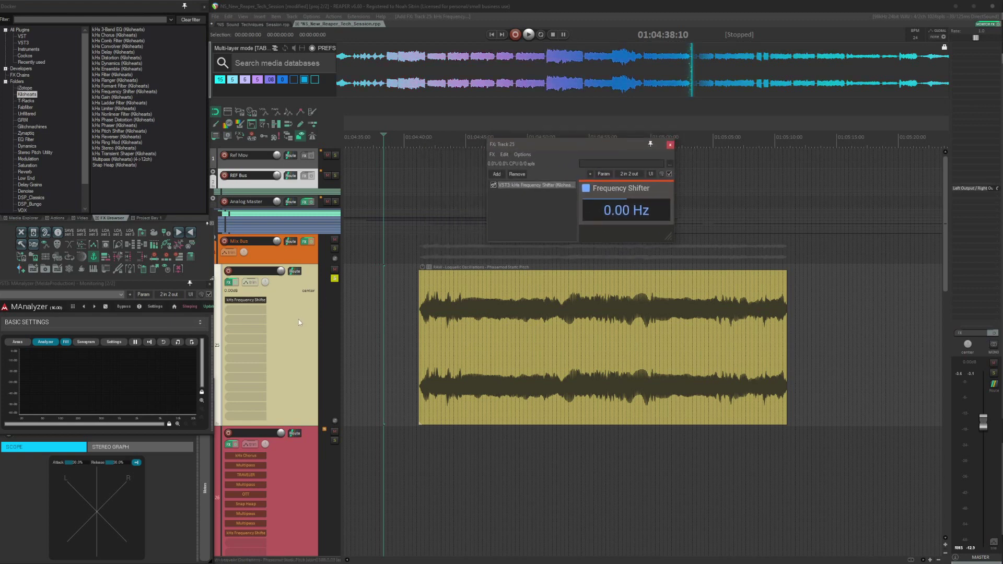
Step: Play the yellow clip from 01:04:43:00 with the track's effects bypassed to hear the dry sound
left_click(442, 298)
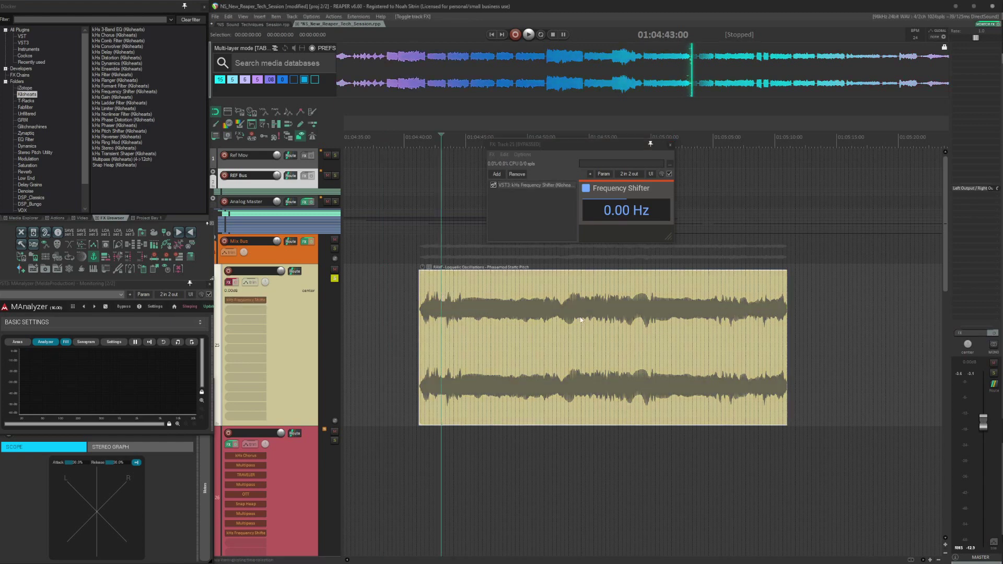
key("space")
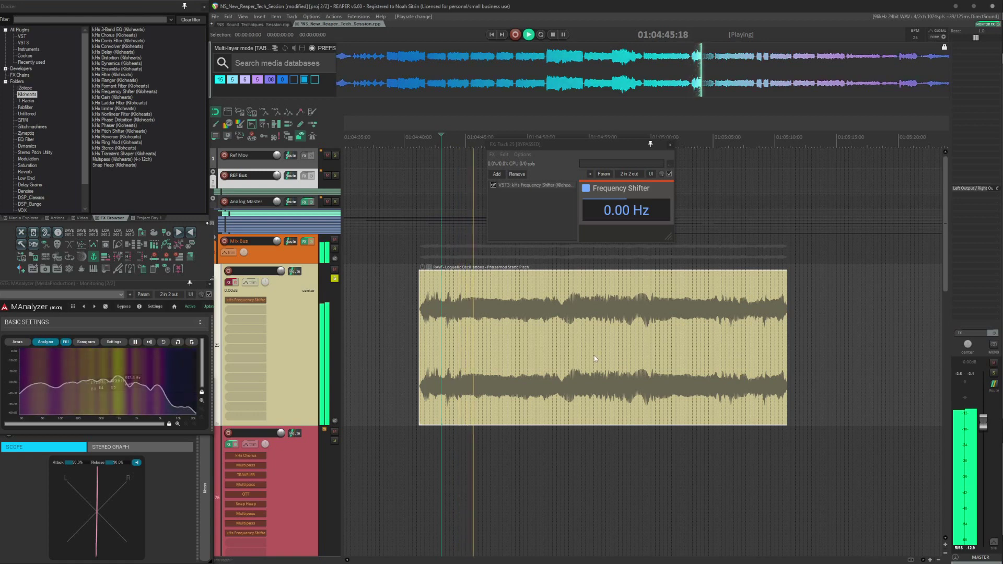
key("space")
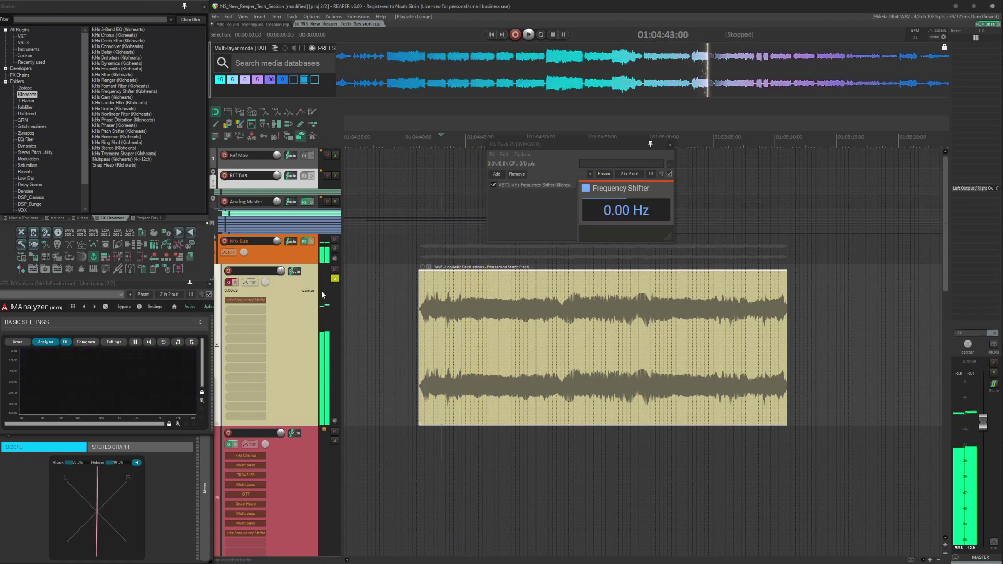
Step: Enable the track's effects, play from 01:04:45:00 while varying the frequency shift, and reset the shift to 0 Hz
left_click(235, 283)
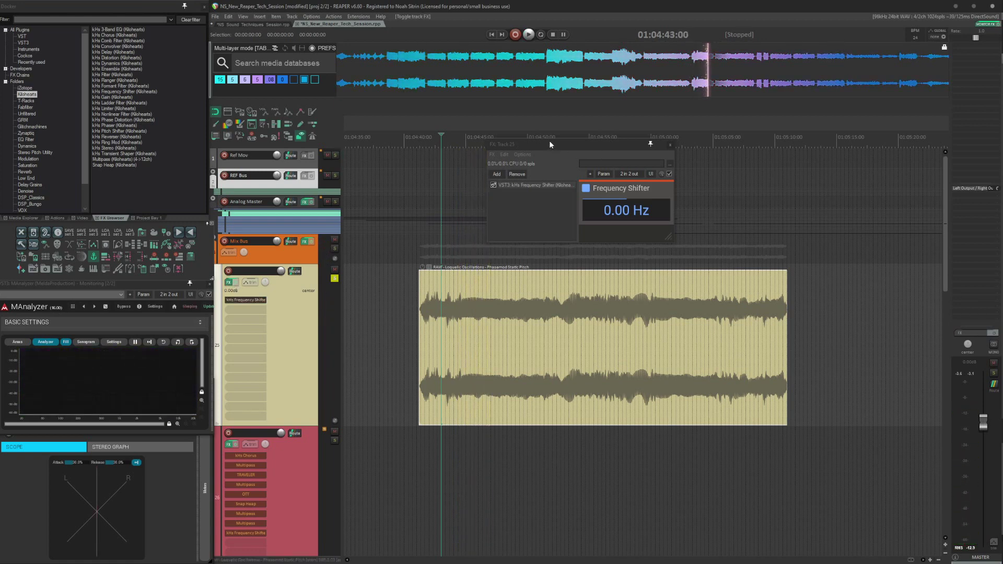
left_click_drag(549, 145, 459, 157)
left_click(466, 322)
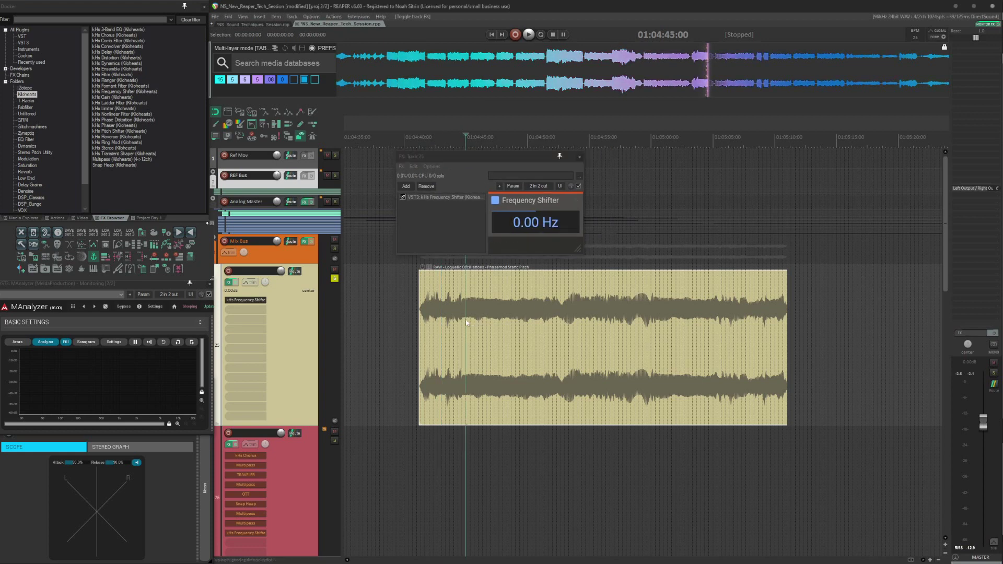
key("space")
mouse_move(527, 224)
left_mouse_down()
mouse_move(528, 207)
mouse_move(528, 240)
mouse_move(527, 192)
mouse_move(528, 225)
left_mouse_up()
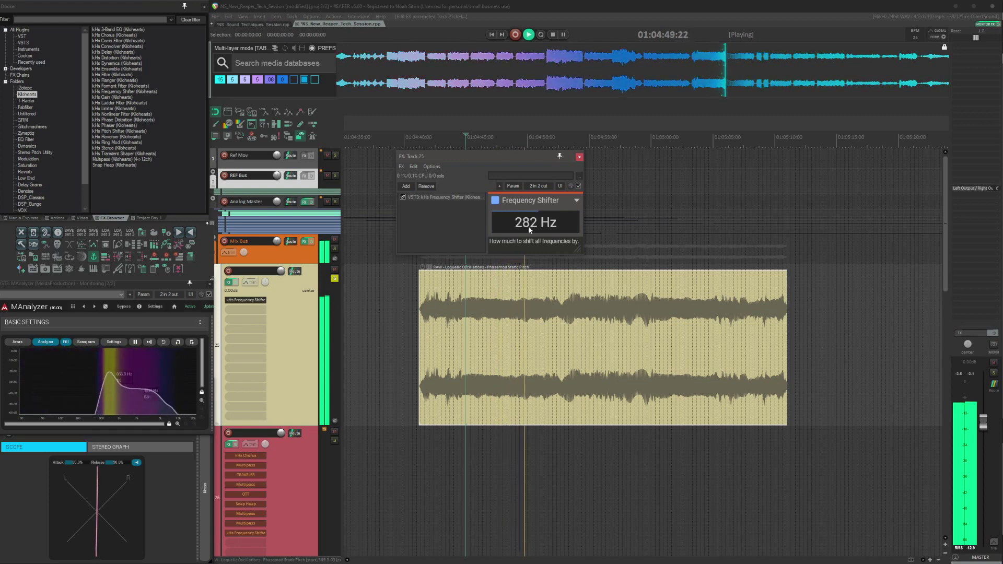
key("space")
double_click(528, 225)
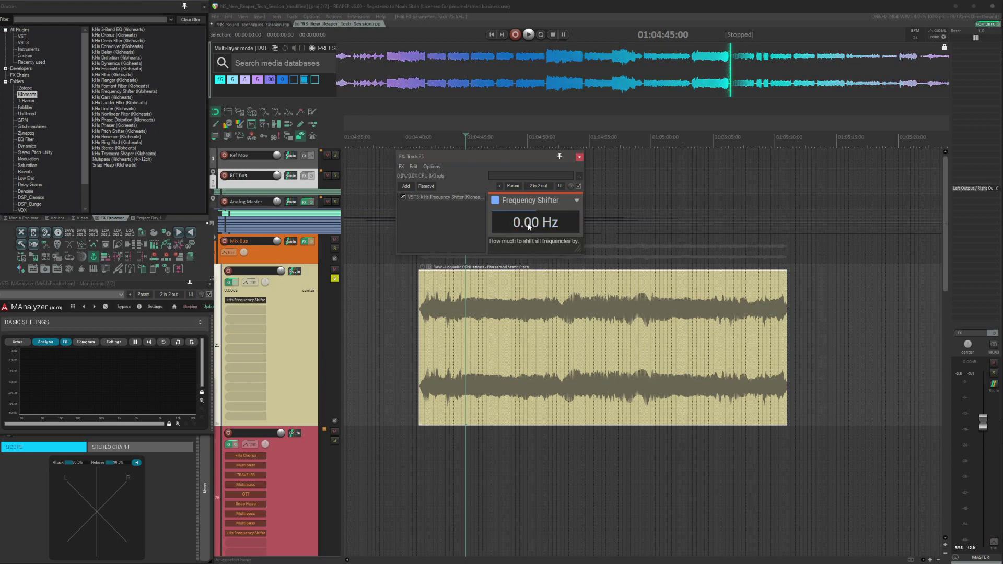
Step: Set the frequency shift to 10 Hz and play the clip while adjusting it to 6.67 Hz
left_click_drag(466, 155, 620, 133)
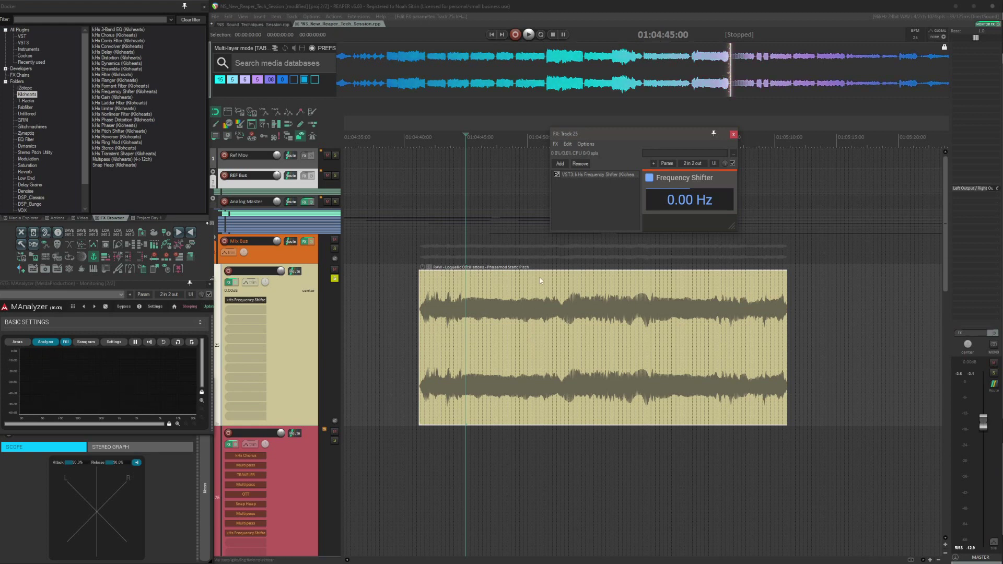
left_click_drag(616, 136, 539, 159)
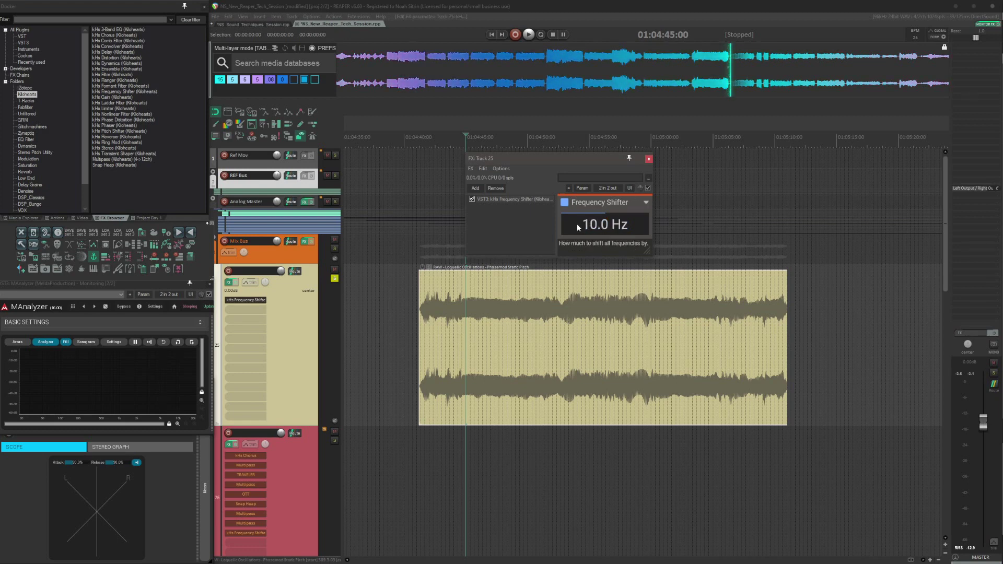
key("space")
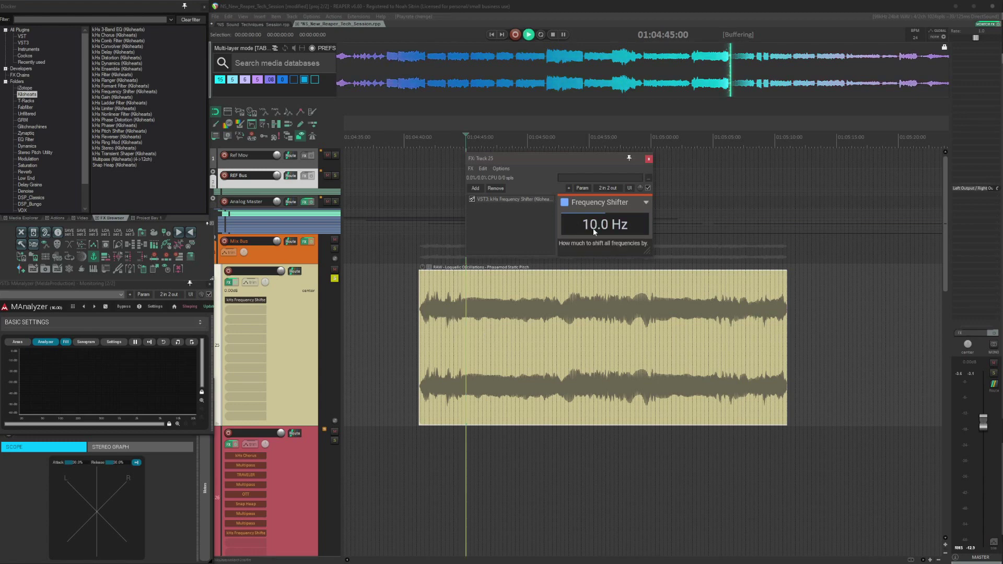
mouse_move(593, 228)
left_mouse_down()
mouse_move(593, 205)
mouse_move(593, 263)
mouse_move(593, 227)
left_mouse_up()
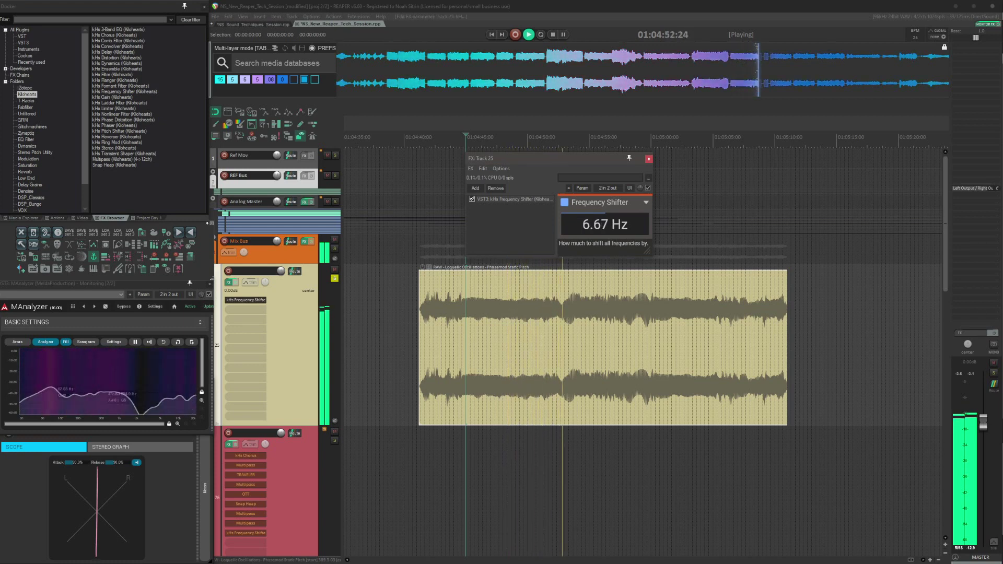
key("space")
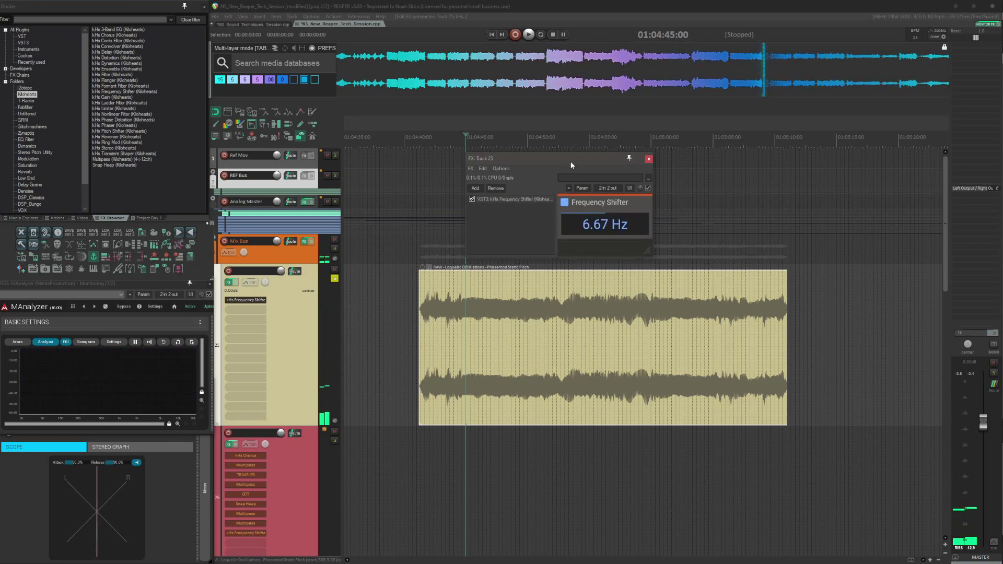
Step: Replace the Frequency Shifter on the yellow track with Snap Heap from the Design Stuff effects
left_click_drag(550, 157, 544, 136)
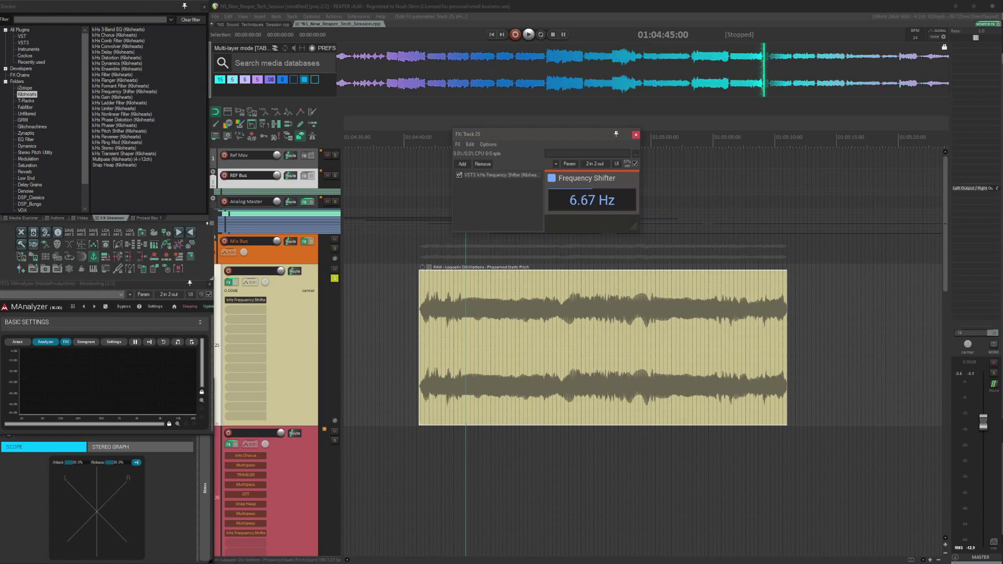
left_click(483, 164)
key("q")
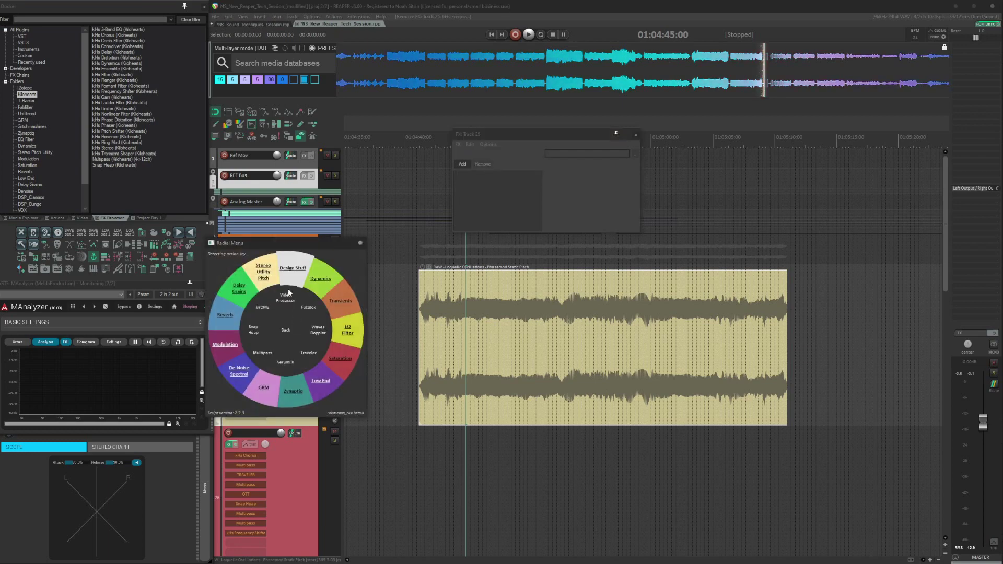
left_click(285, 292)
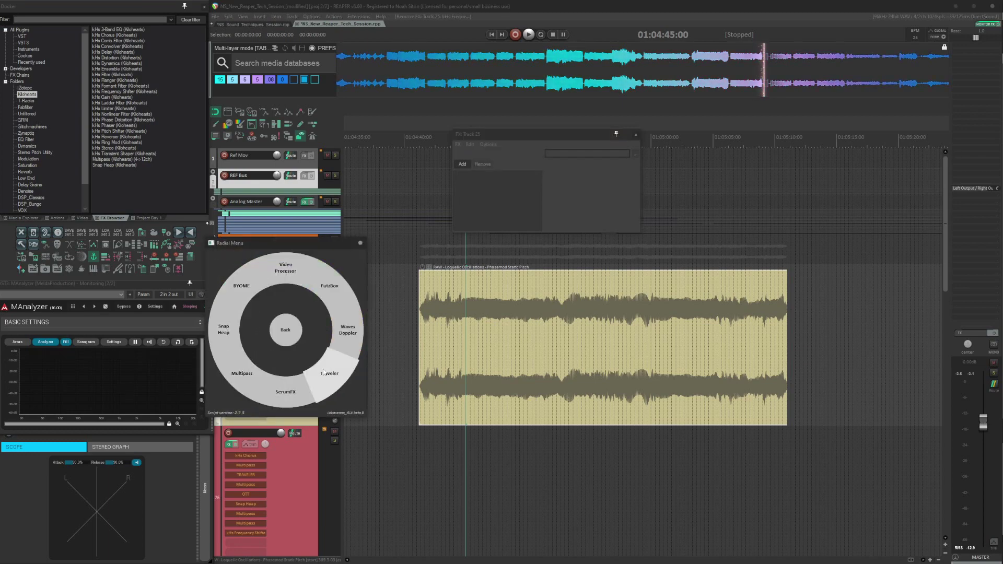
left_click(238, 342)
left_click_drag(555, 135, 480, 80)
Step: Add a Frequency Shifter to both Serial Bus 1 and Serial Bus 2, and disable Serial Bus 2
left_click(431, 210)
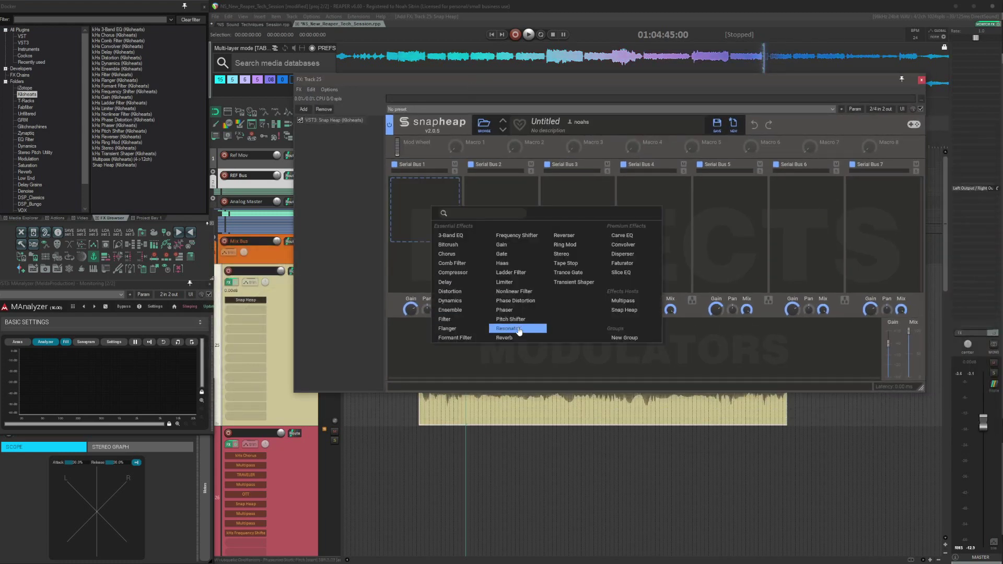
left_click(517, 236)
left_click(488, 199)
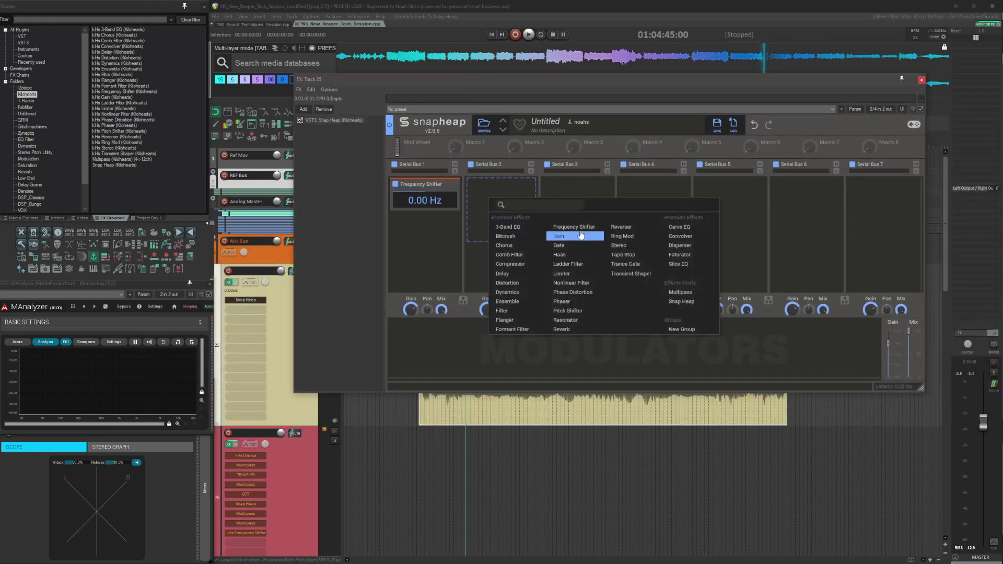
left_click(575, 235)
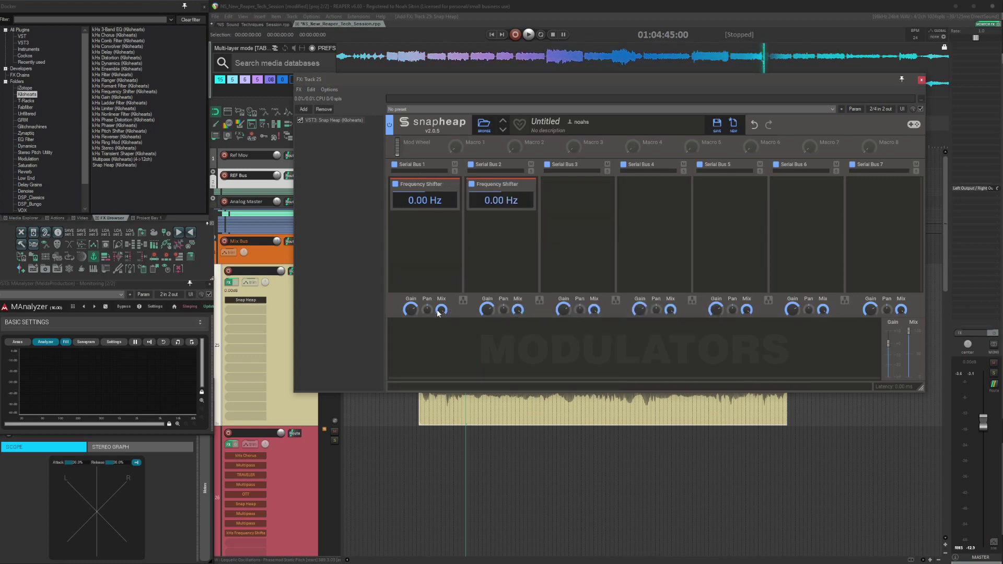
left_click(470, 163)
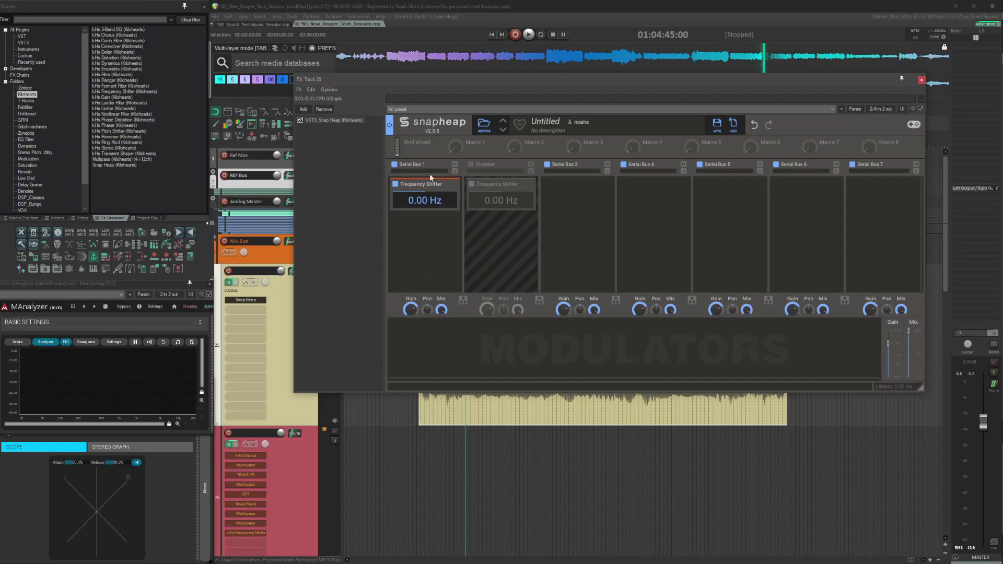
Step: Assign Macro 1 and Macro 2 as modulators of the shift amount on Serial Bus 1's Frequency Shifter
left_click_drag(466, 146, 424, 209)
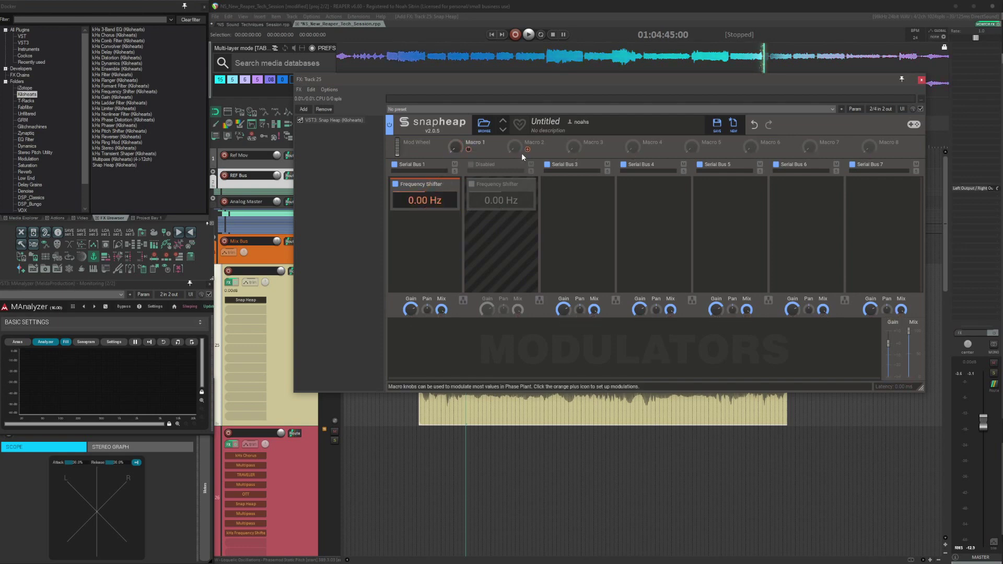
left_click_drag(527, 149, 428, 206)
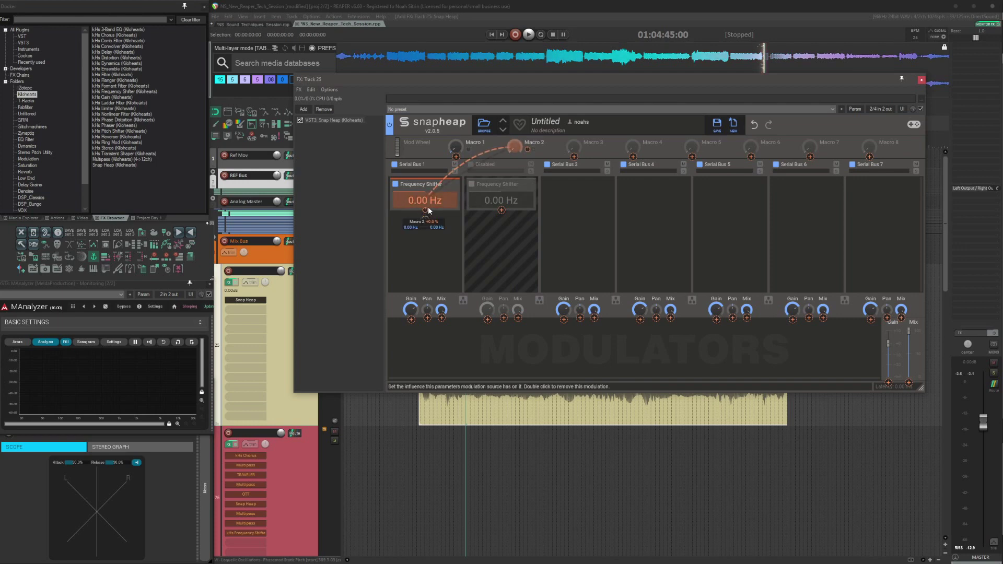
left_click_drag(480, 164, 488, 153)
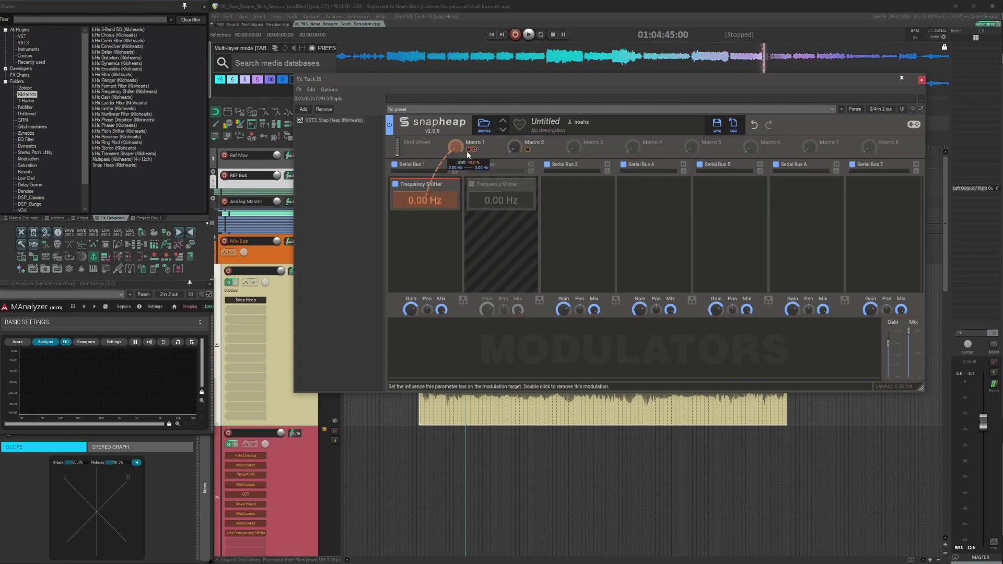
Step: Set Macro 1's modulation depth on the shift to 0.1 % and edit Macro 2's depth
left_click(466, 151)
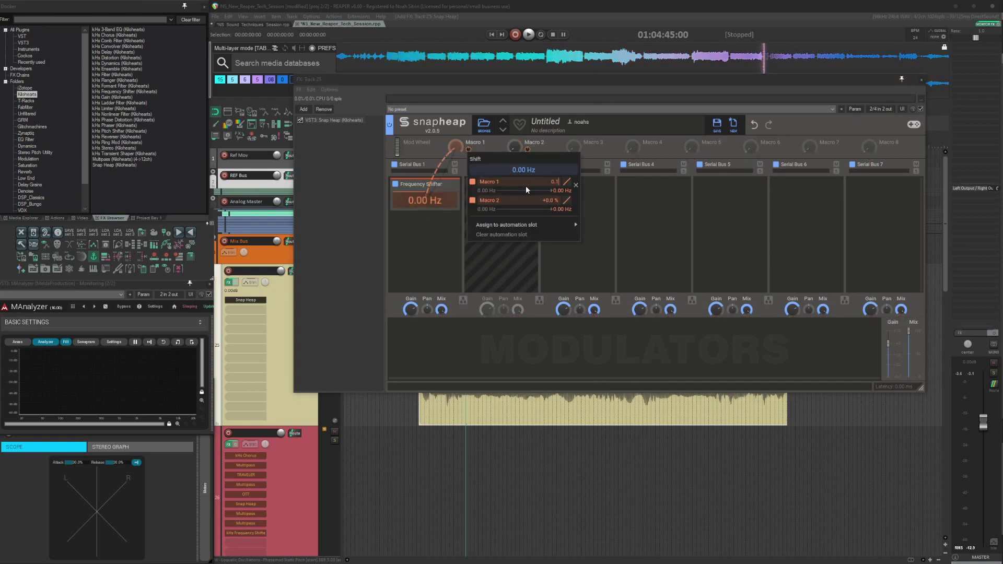
key("Escape")
left_click(527, 150)
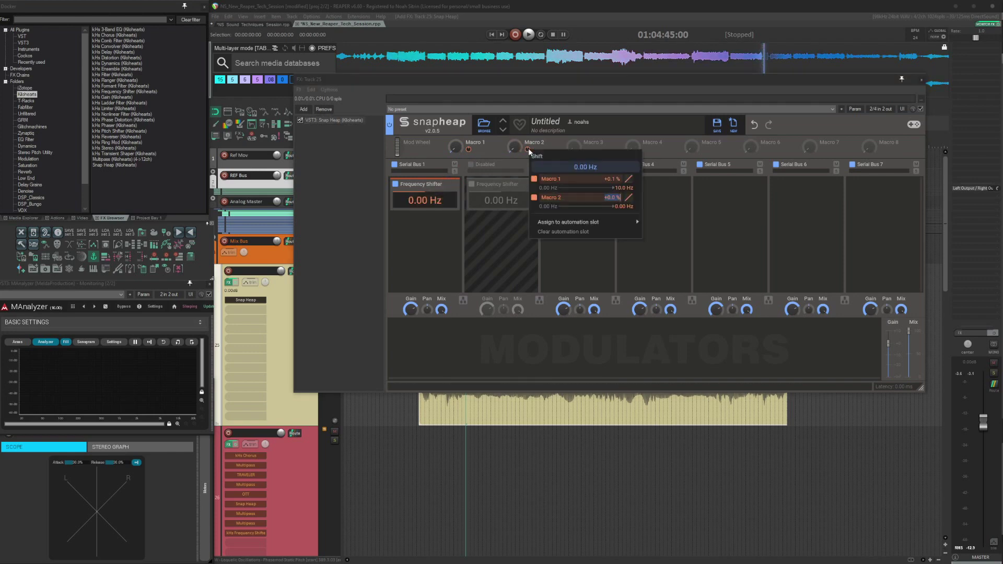
key("Escape")
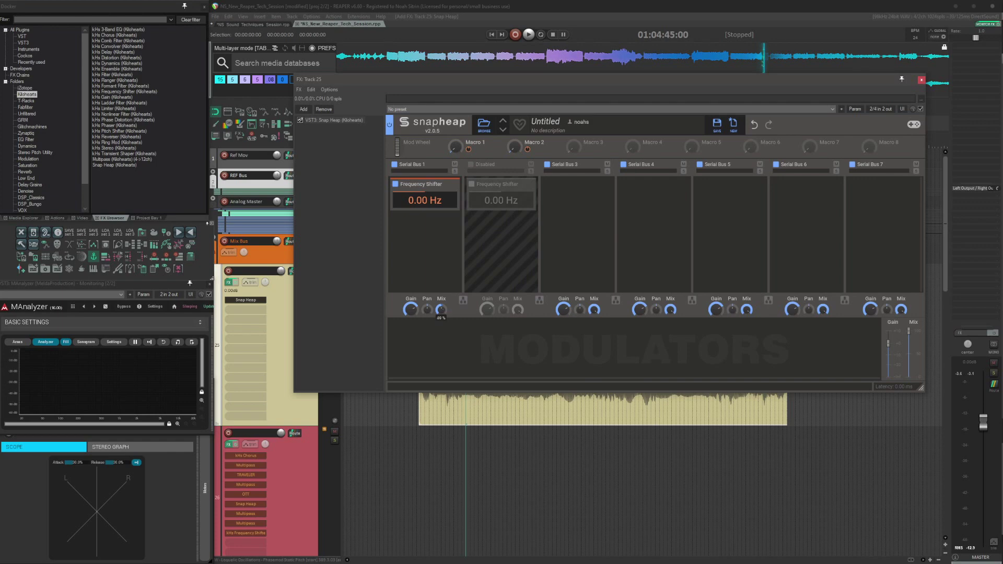
Step: Move the Snap Heap window up off the clip and play from 01:04:42:20 while sweeping Macro 1
left_click_drag(522, 83, 510, 50)
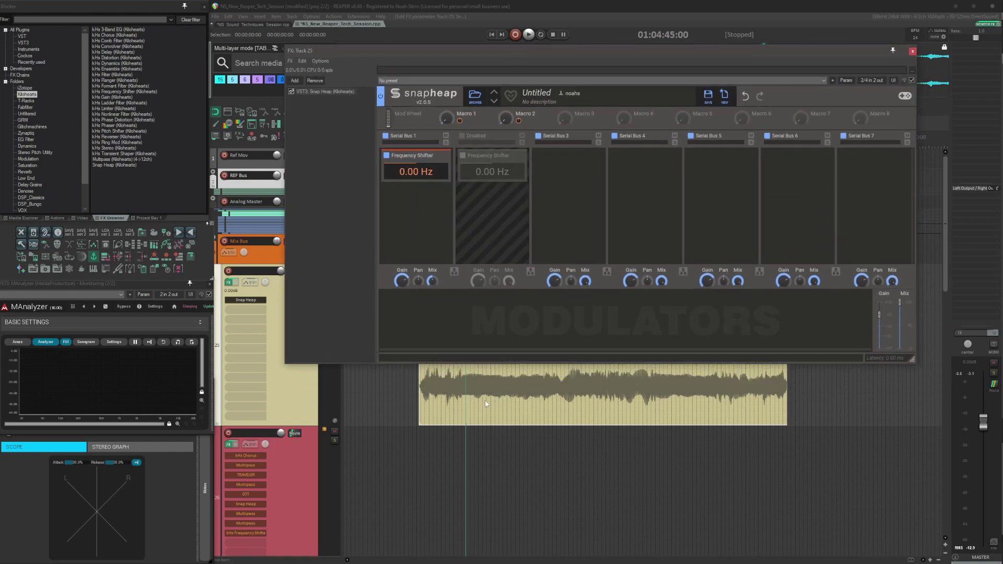
left_click(439, 391)
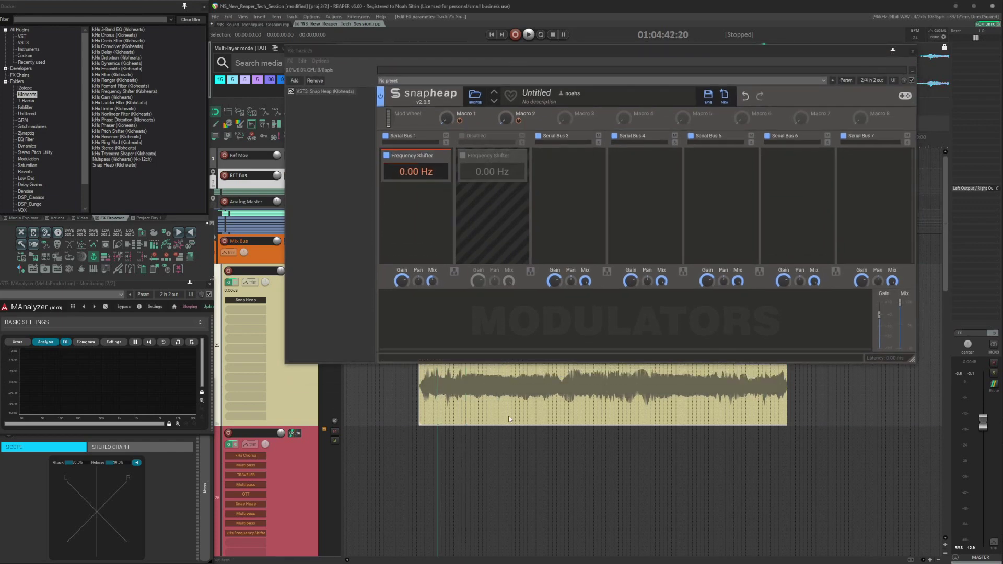
key("space")
mouse_move(447, 119)
left_mouse_down()
mouse_move(447, 45)
mouse_move(447, 119)
left_mouse_up()
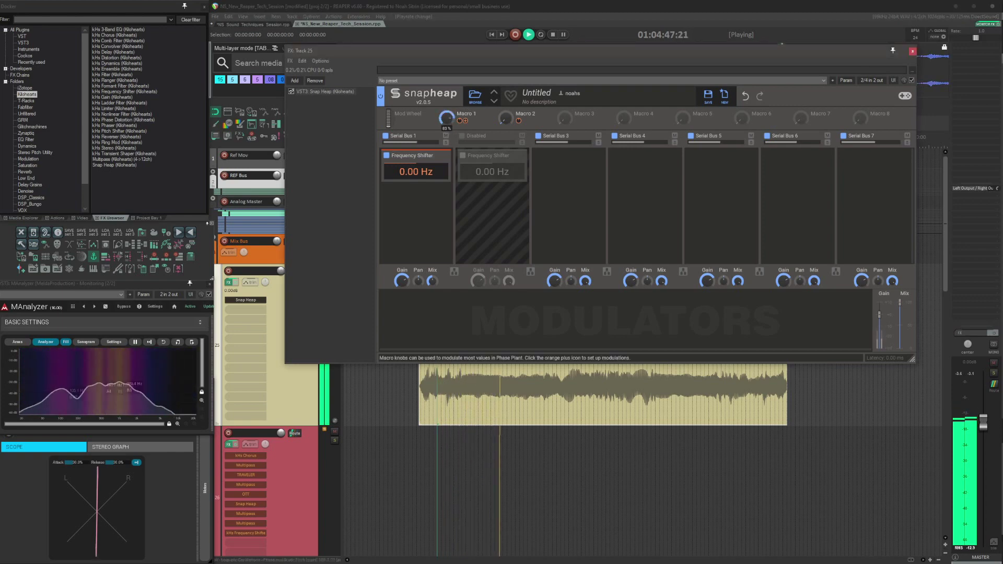
key("space")
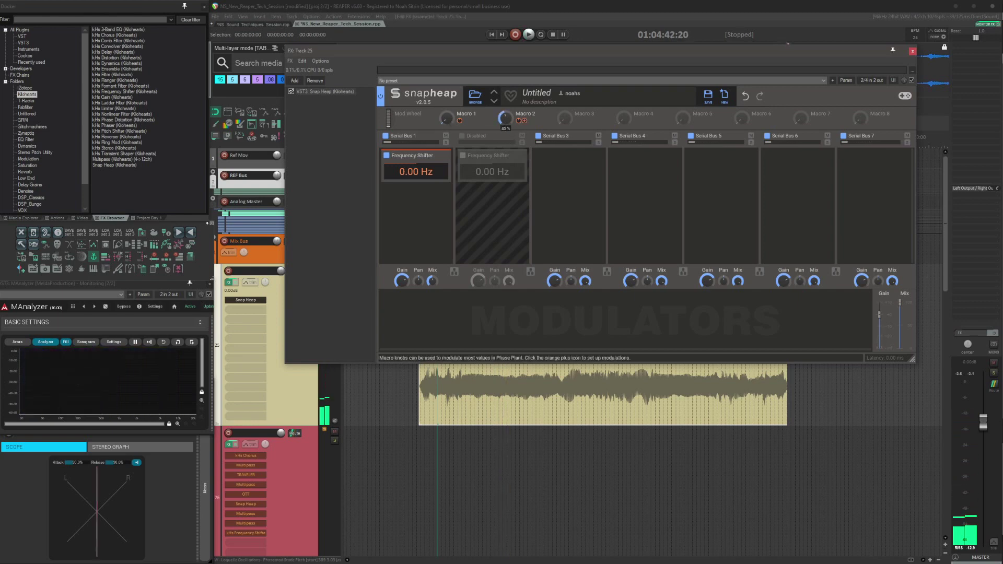
Step: Play the clip again from 01:04:42:20 while sweeping Macro 2 to hear its wider shift range
key("space")
mouse_move(504, 121)
left_mouse_down()
mouse_move(504, 59)
mouse_move(504, 127)
left_mouse_up()
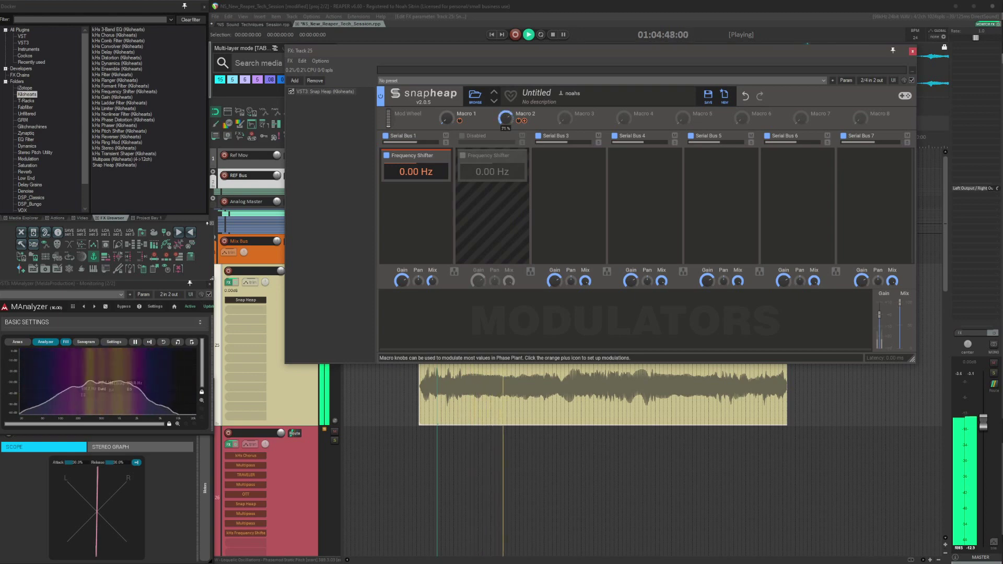
key("space")
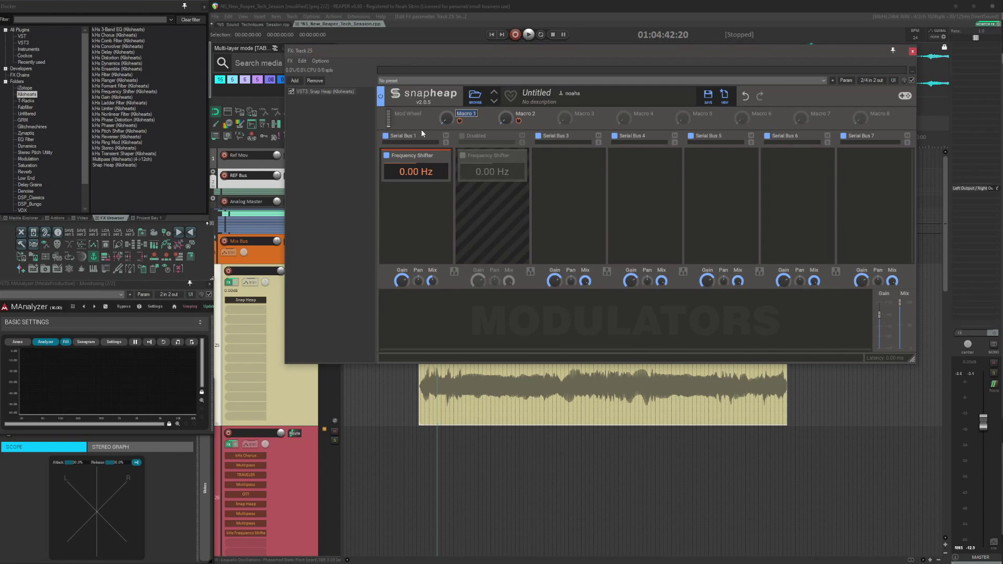
Step: Name Macro 1 Up Fine and Macro 2 Up Coarse
type("Up Fine")
key("Return")
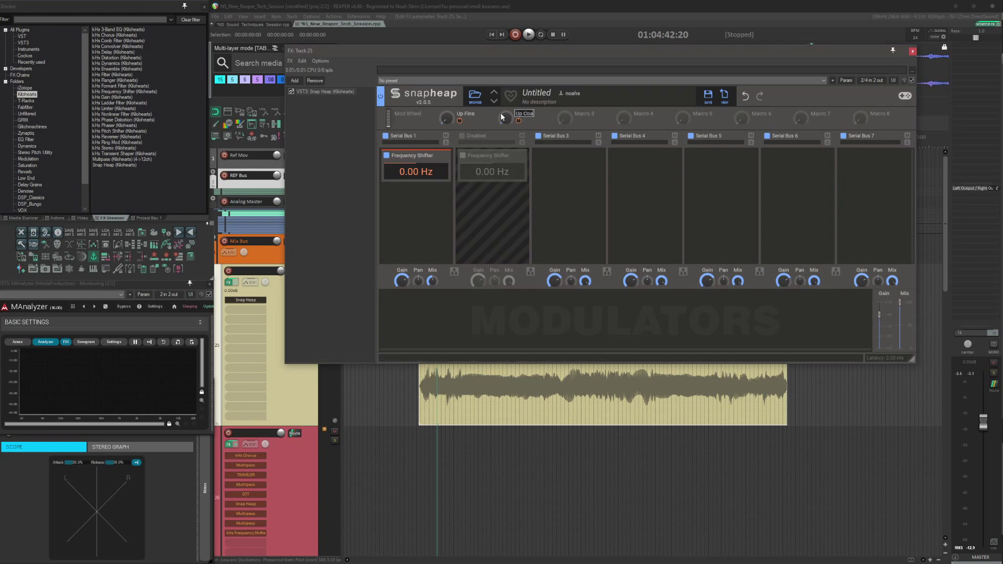
key("Return")
Step: Enable Serial Bus 2 and assign Macro 3 and Macro 4 as modulators of its Frequency Shifter's shift amount
left_click(462, 136)
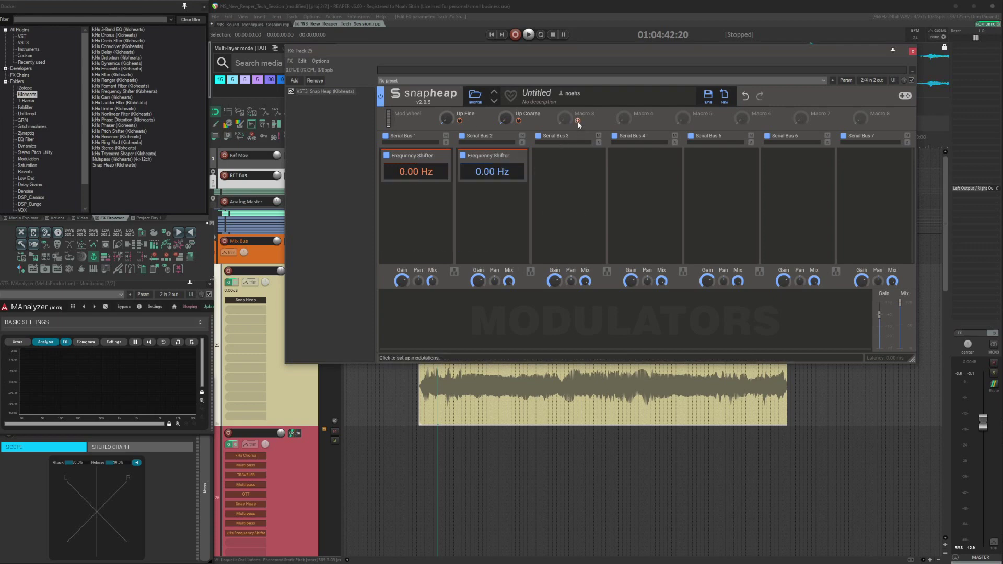
left_click_drag(577, 120, 502, 173)
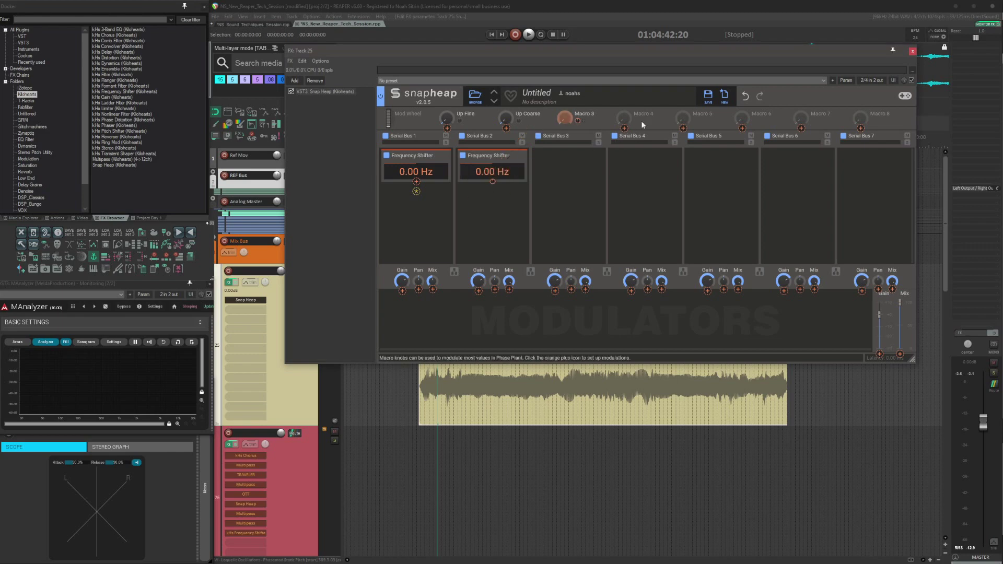
left_click_drag(637, 121, 590, 126)
Step: Set the modulation depths on Serial Bus 2's shift to -0.1 % for Macro 3 and -1 % for Macro 4
right_click(578, 120)
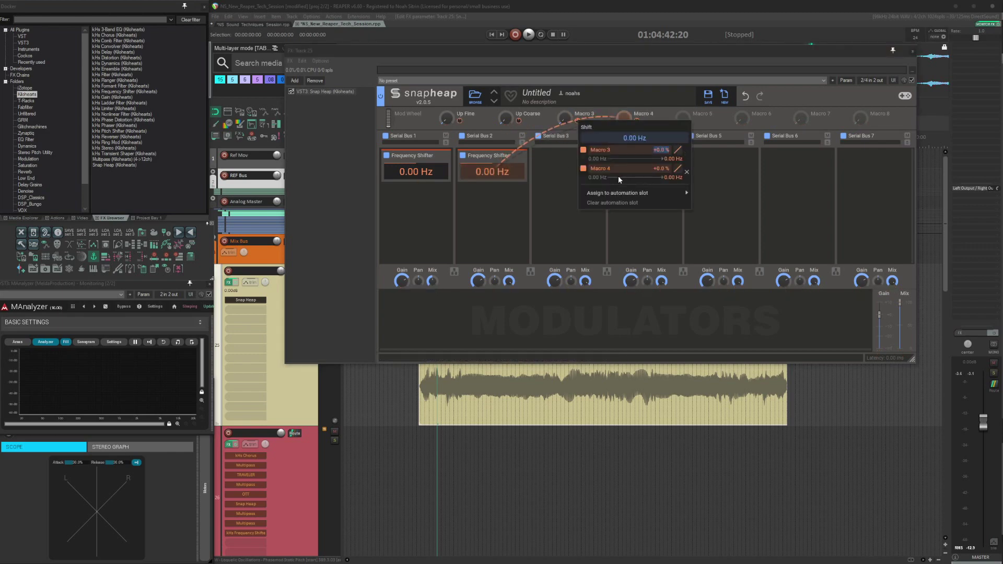
type("-5")
key("Return")
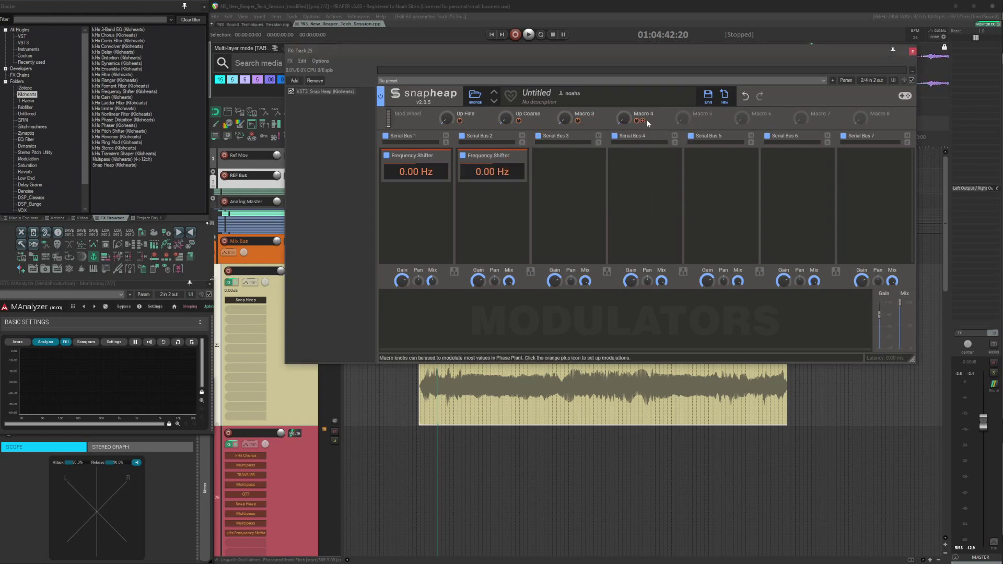
right_click(641, 121)
mouse_move(709, 199)
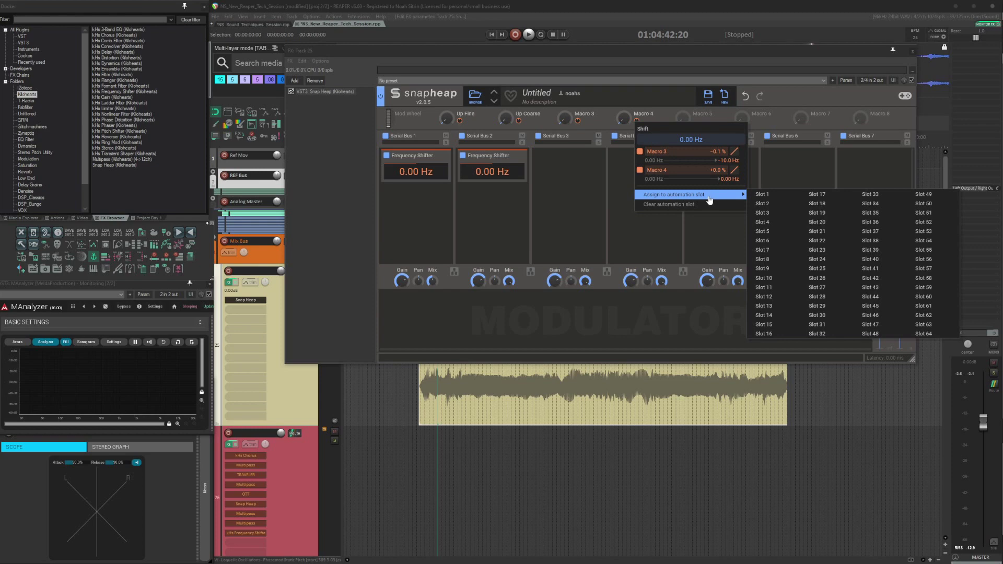
double_click(712, 171)
type("-1")
key("Return")
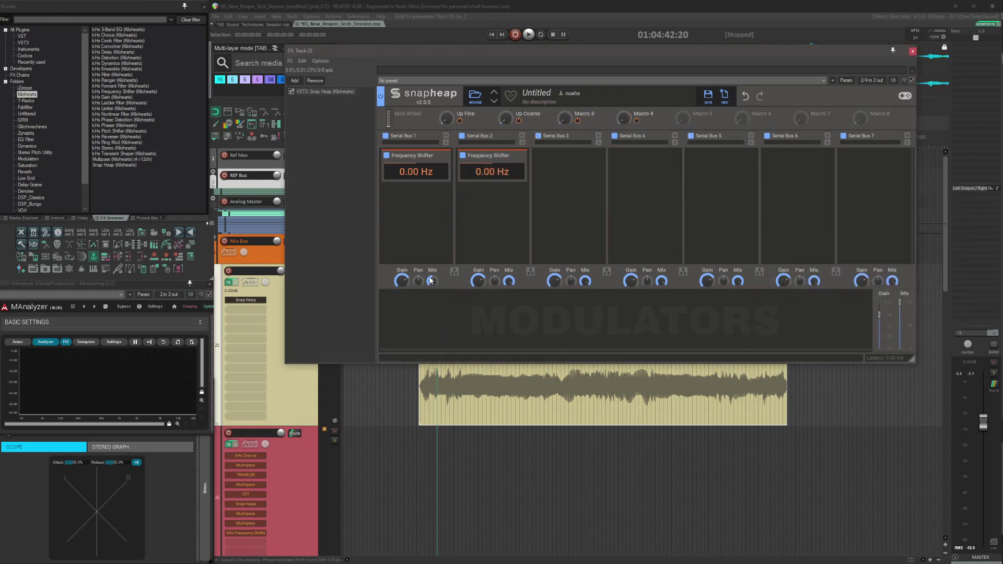
Step: Disable Serial Bus 1 and play the clip from 01:04:42:20 while sweeping Macro 3 and Macro 4 to hear the downward shift
left_click(385, 136)
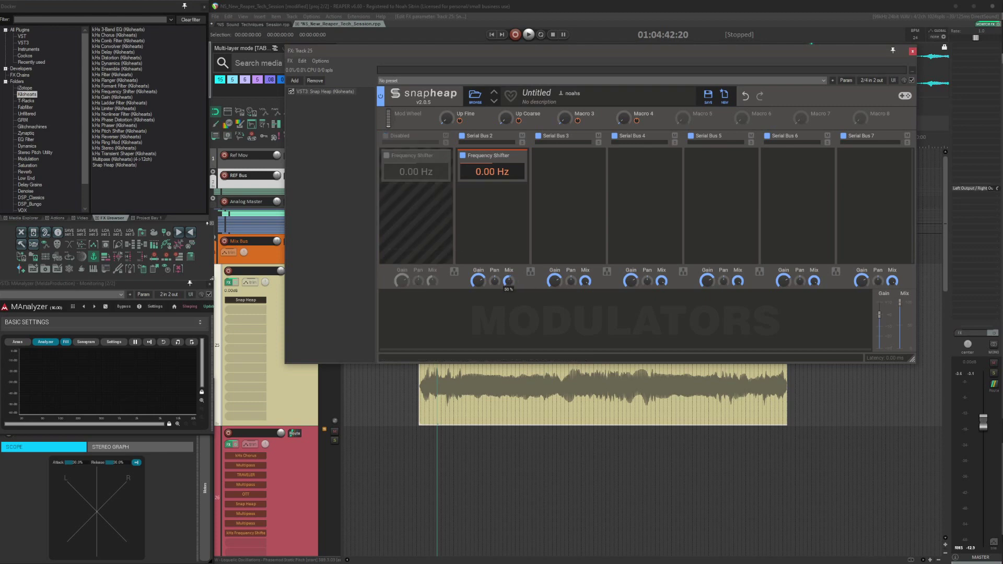
key("space")
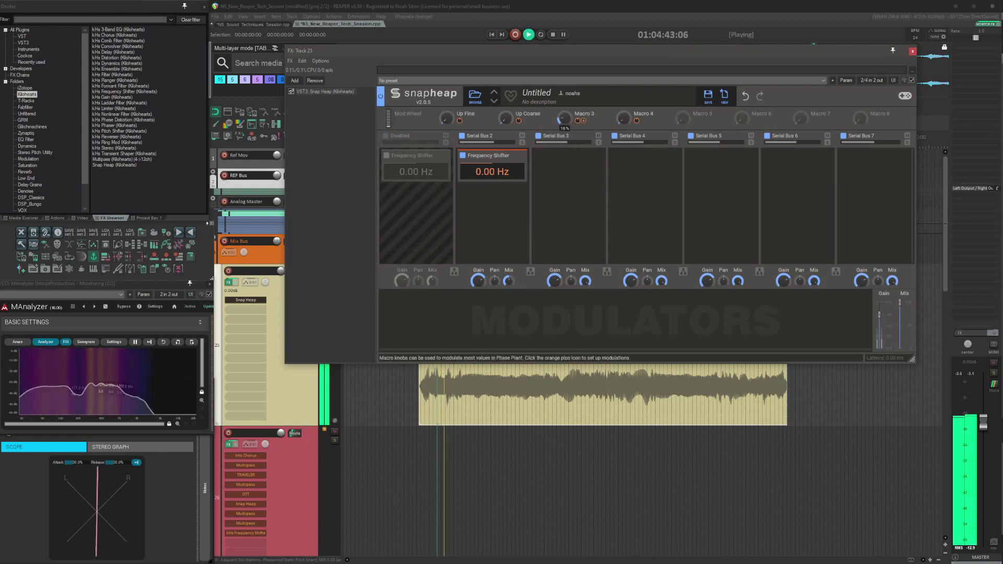
left_click_drag(564, 118, 564, 183)
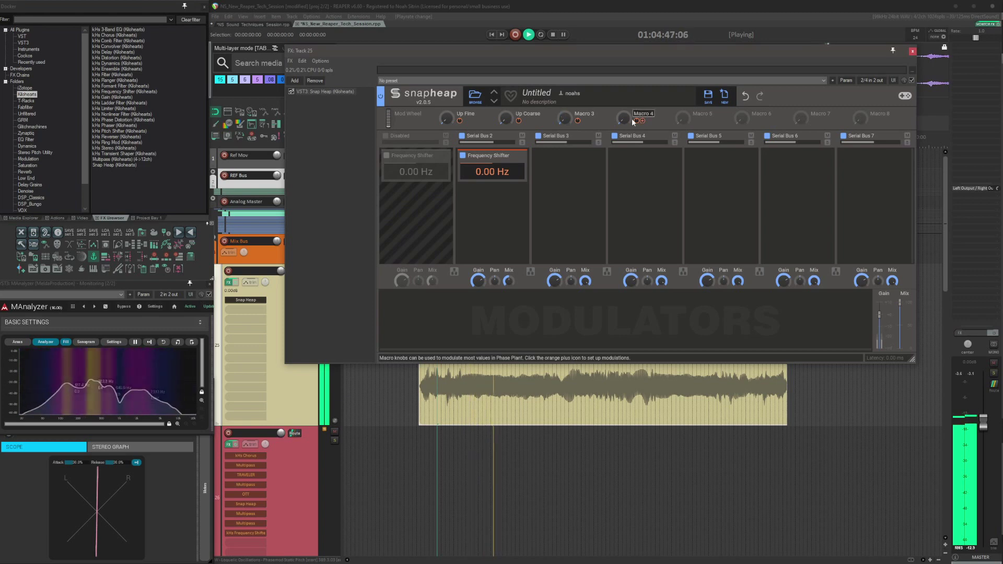
mouse_move(624, 118)
left_mouse_down()
mouse_move(623, 30)
mouse_move(623, 99)
left_mouse_up()
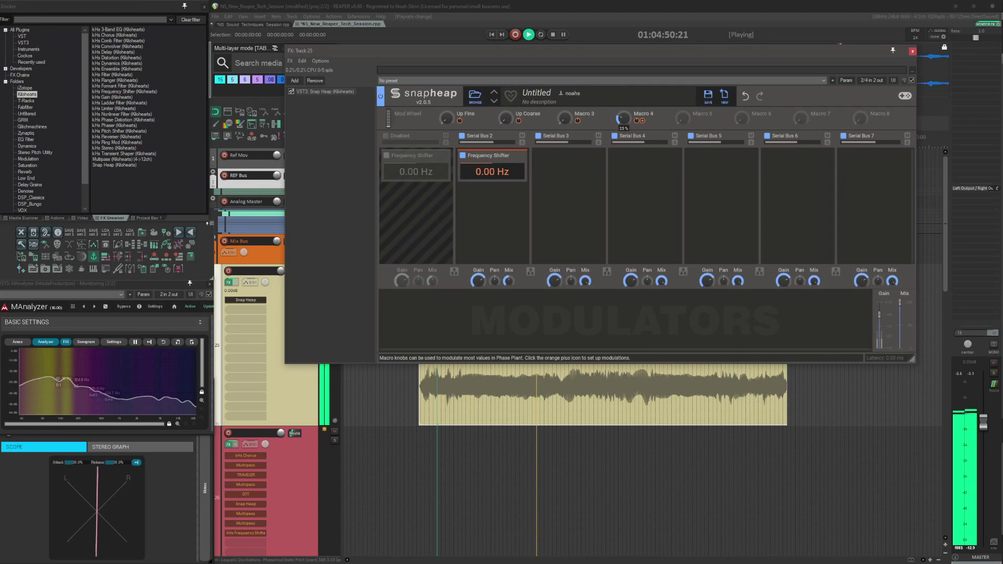
key("space")
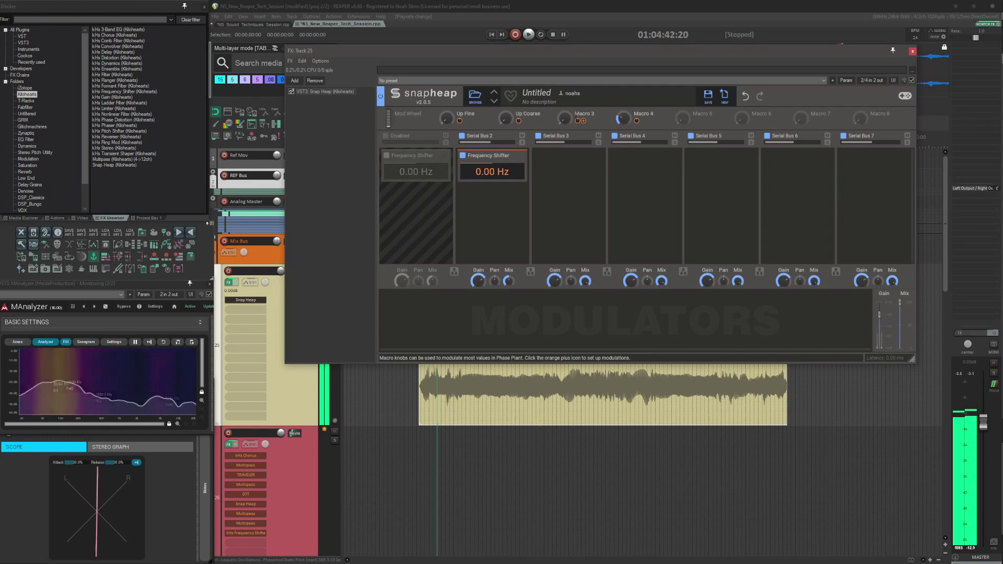
Step: Name Macro 3 Down Fine and Macro 4 Down Coarse
double_click(583, 113)
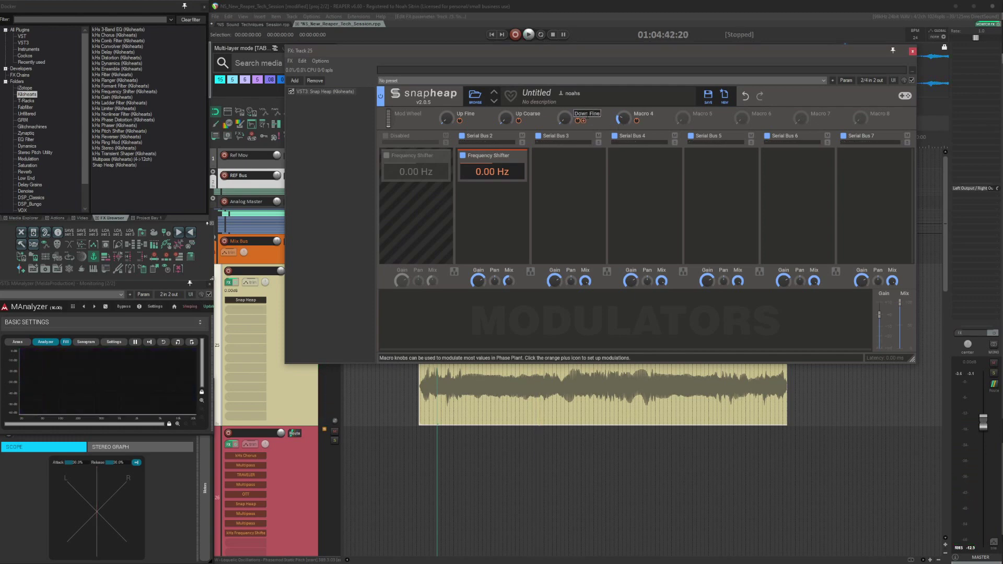
double_click(643, 113)
type("Down Coarse")
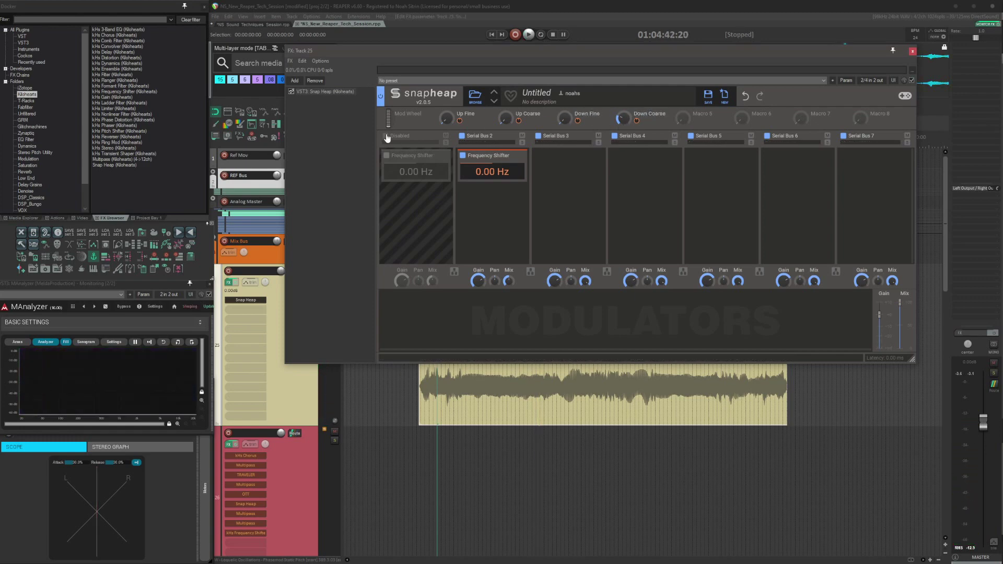
Step: Re-enable Serial Bus 1 and play the clip while adjusting the Up Fine, Up Coarse, Down Fine and Down Coarse macros
left_click(386, 136)
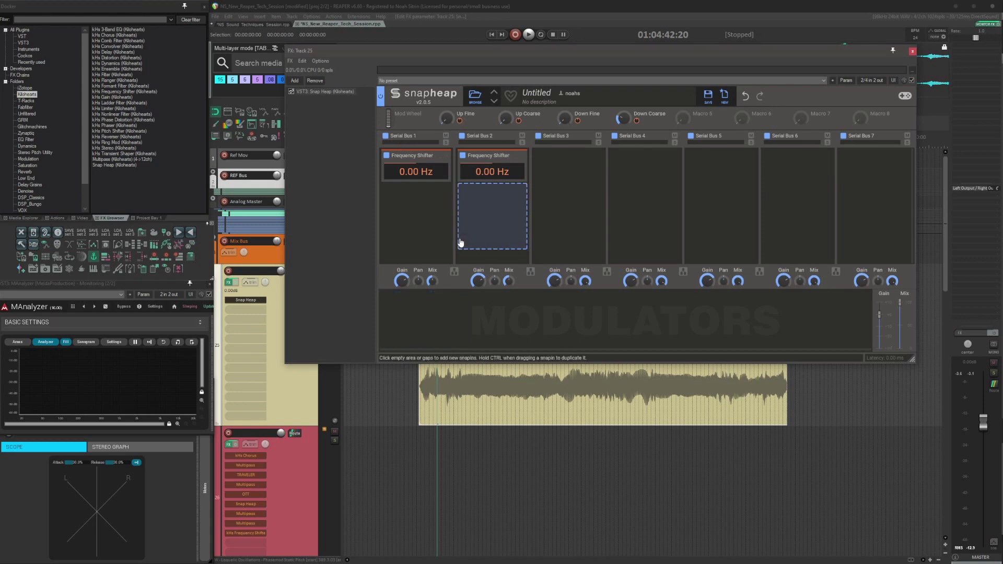
key("space")
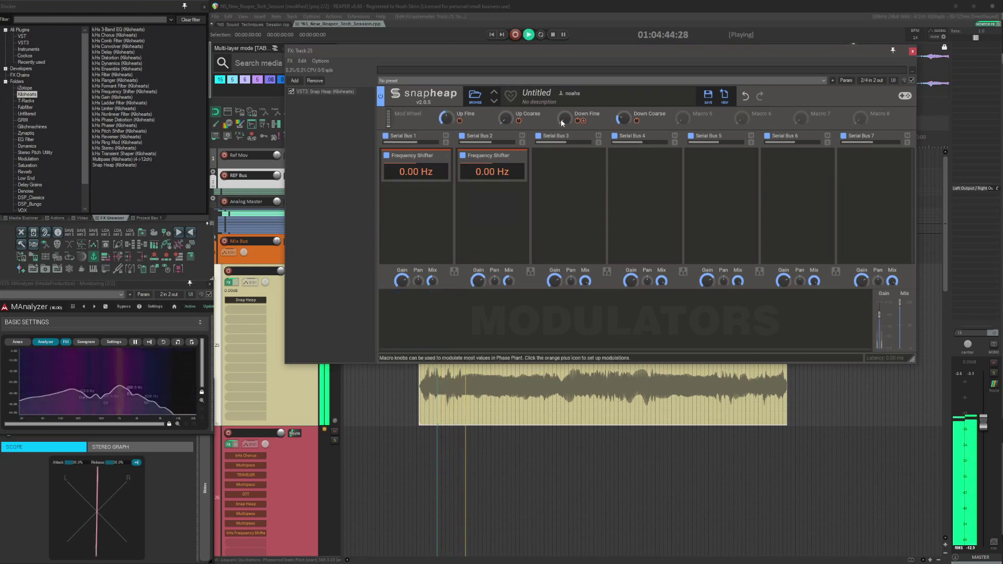
left_click_drag(561, 120, 564, 153)
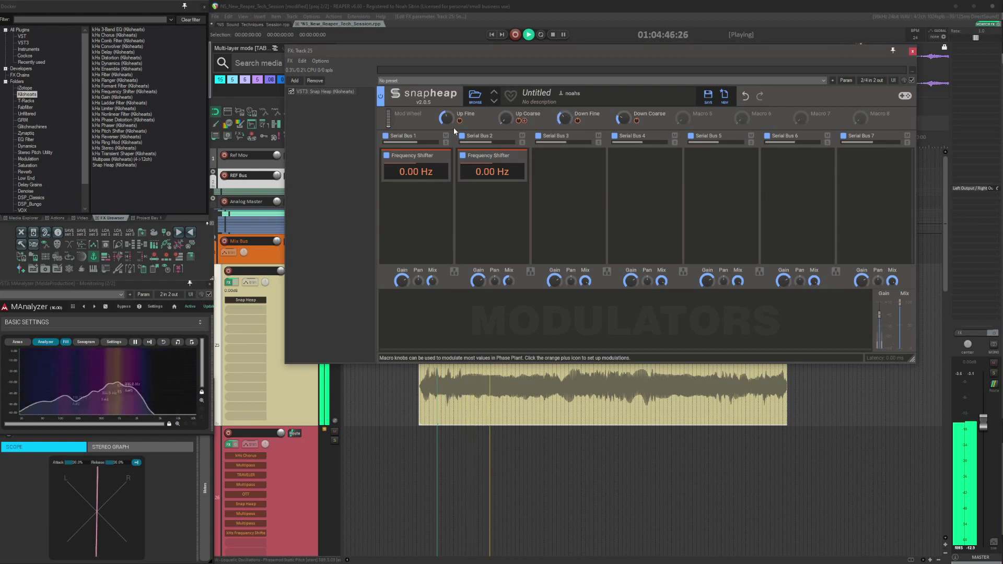
left_click_drag(446, 119, 446, 142)
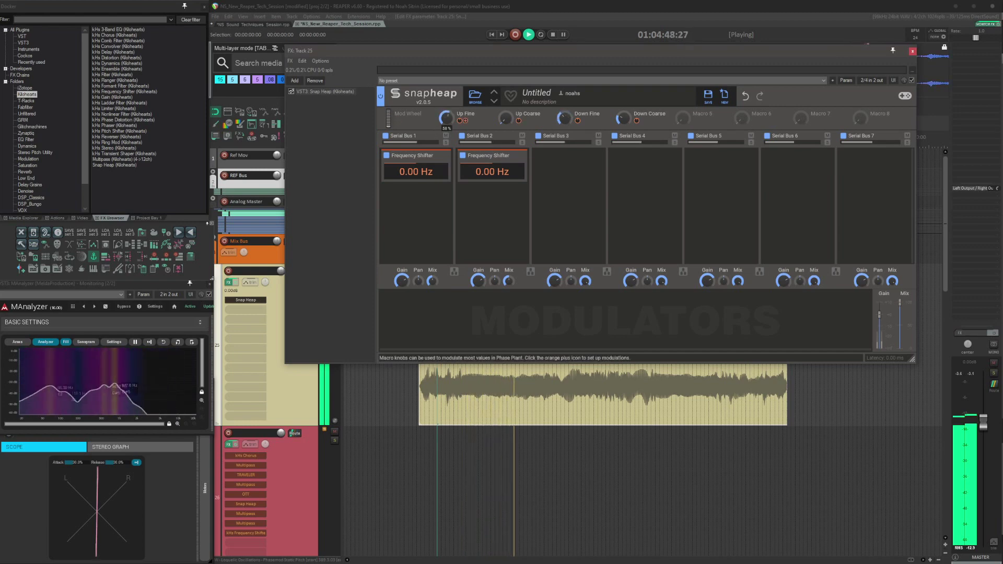
left_click_drag(507, 124, 507, 84)
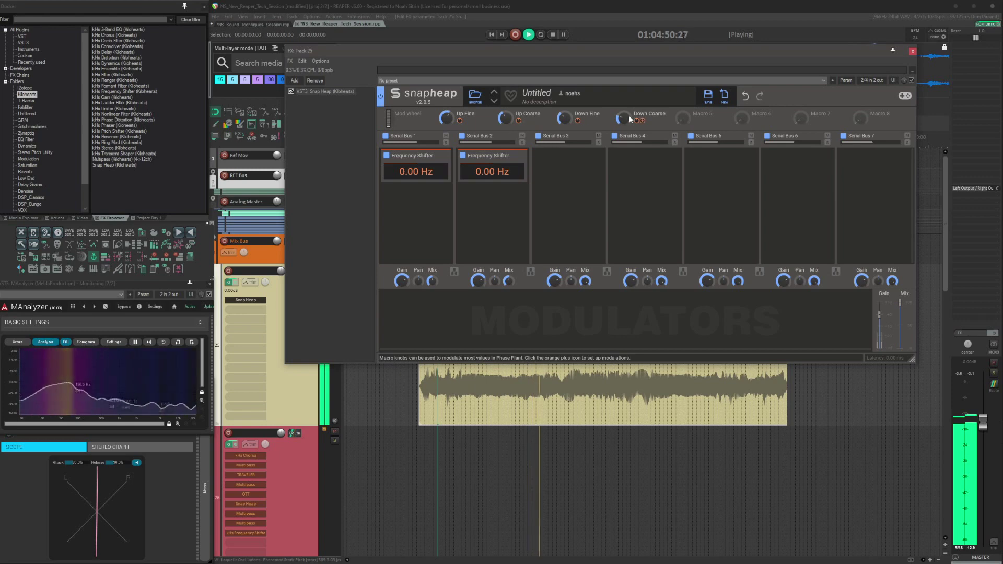
left_click_drag(623, 120, 623, 89)
key("space")
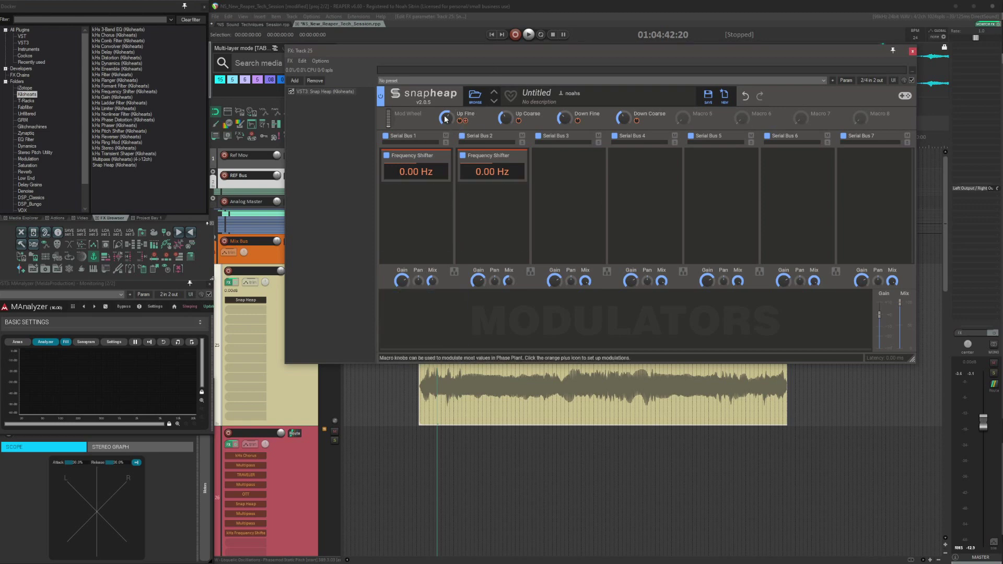
Step: Add two Random modulators, both with Smooth at 100 %
left_click(415, 322)
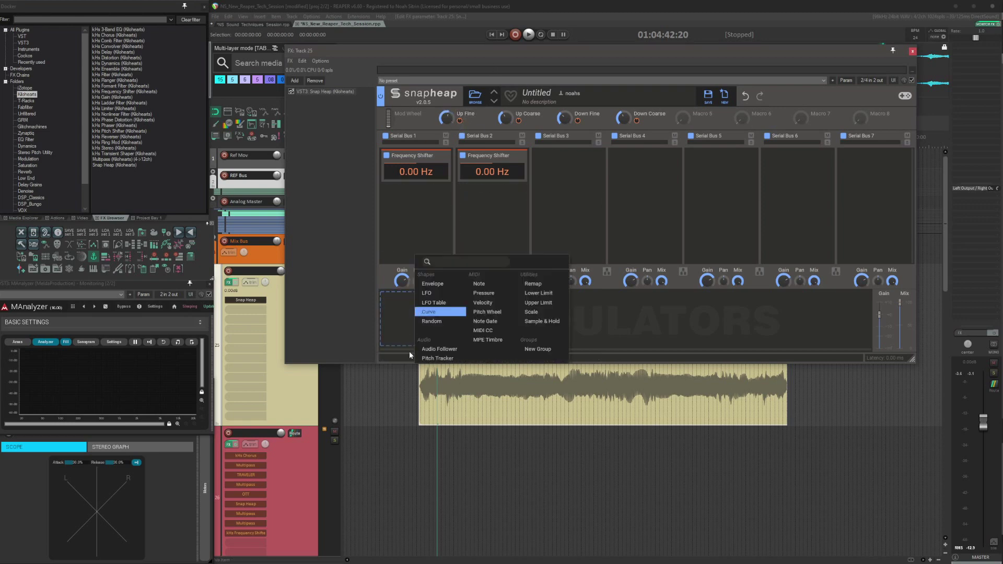
left_click(431, 322)
left_click(557, 321)
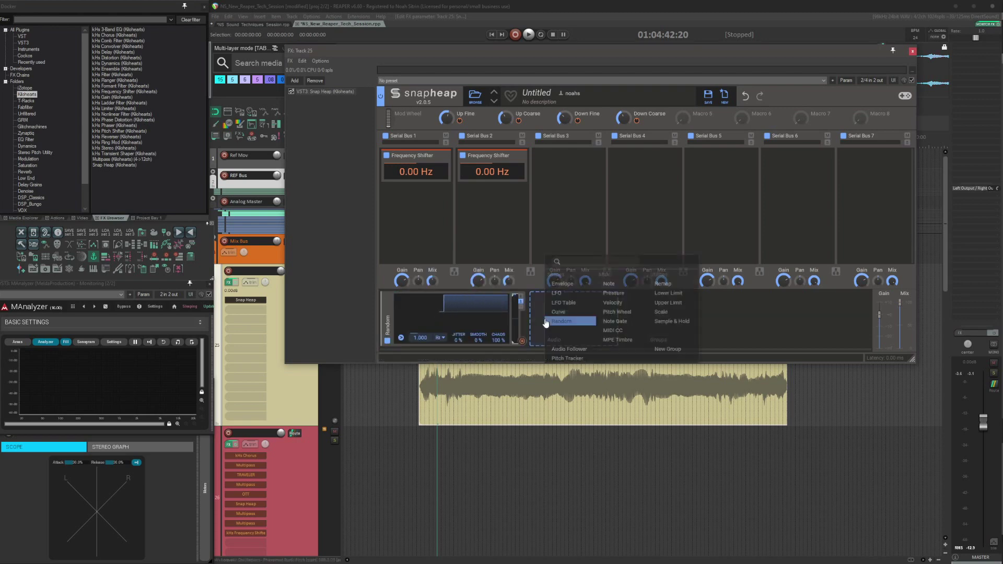
left_click(573, 324)
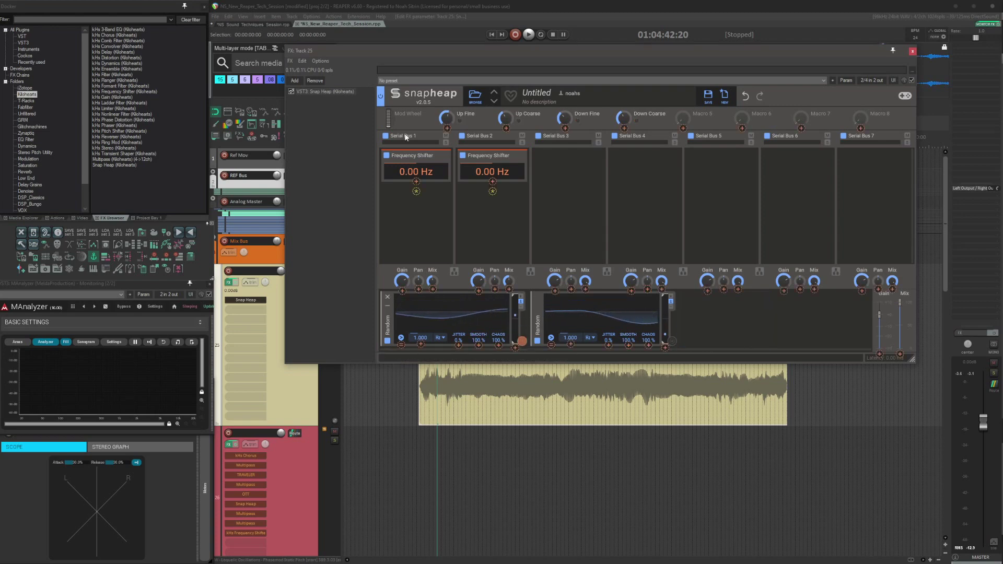
Step: Modulate Up Fine and Down Fine with the first Random, and Up Coarse and Down Coarse with the second Random
left_click_drag(522, 341, 446, 126)
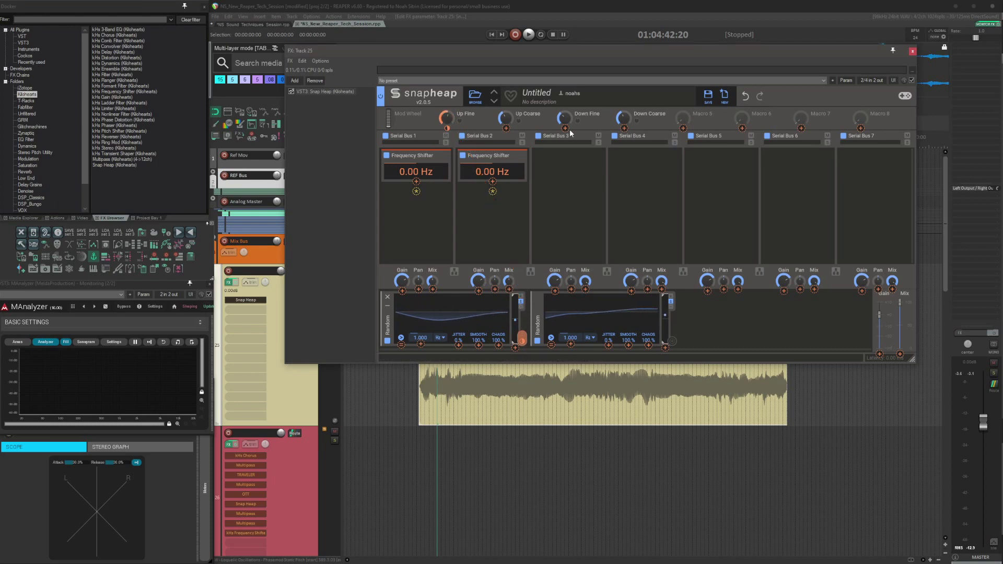
left_click_drag(565, 128, 565, 105)
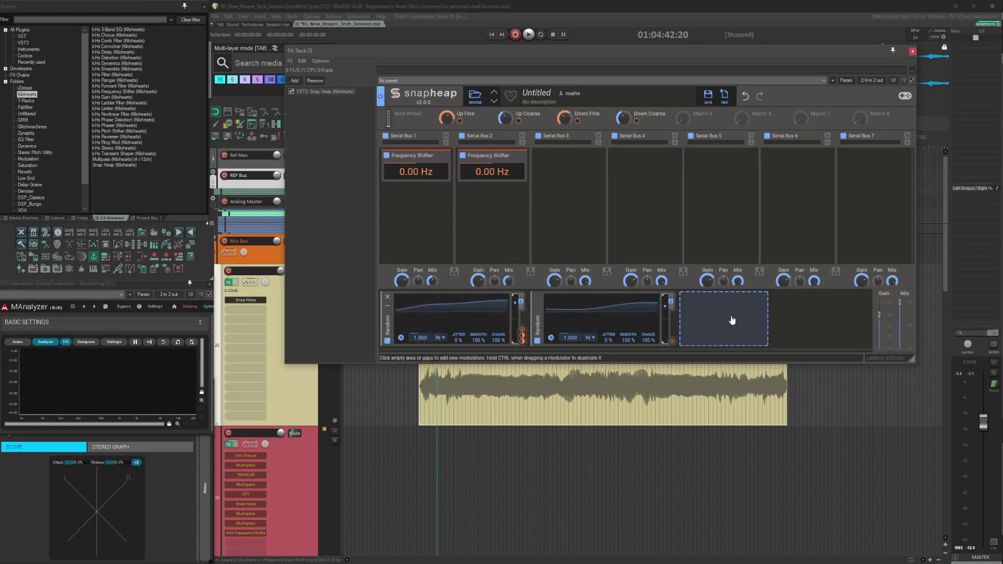
left_click_drag(506, 129, 505, 105)
left_click_drag(624, 134, 624, 129)
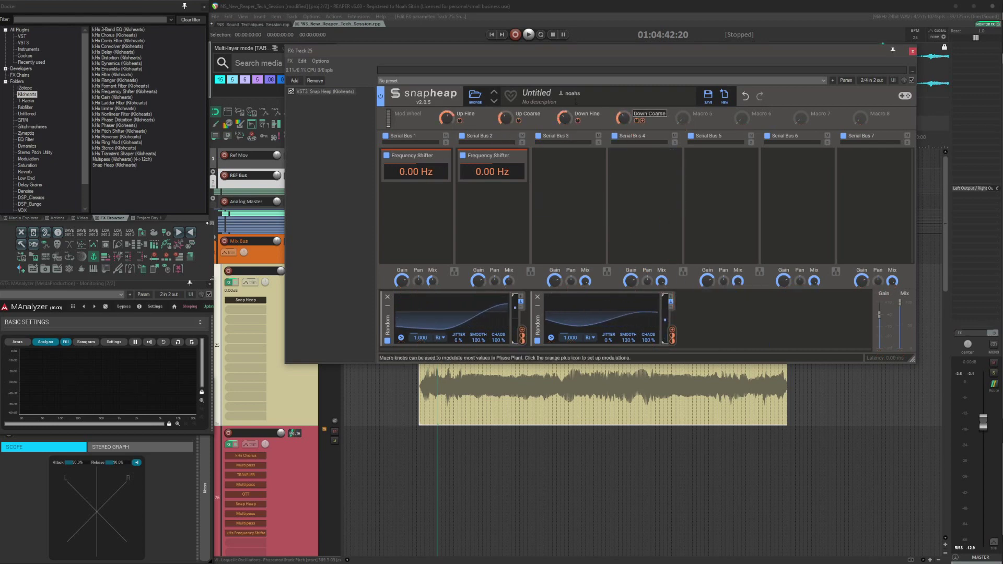
left_click(536, 340)
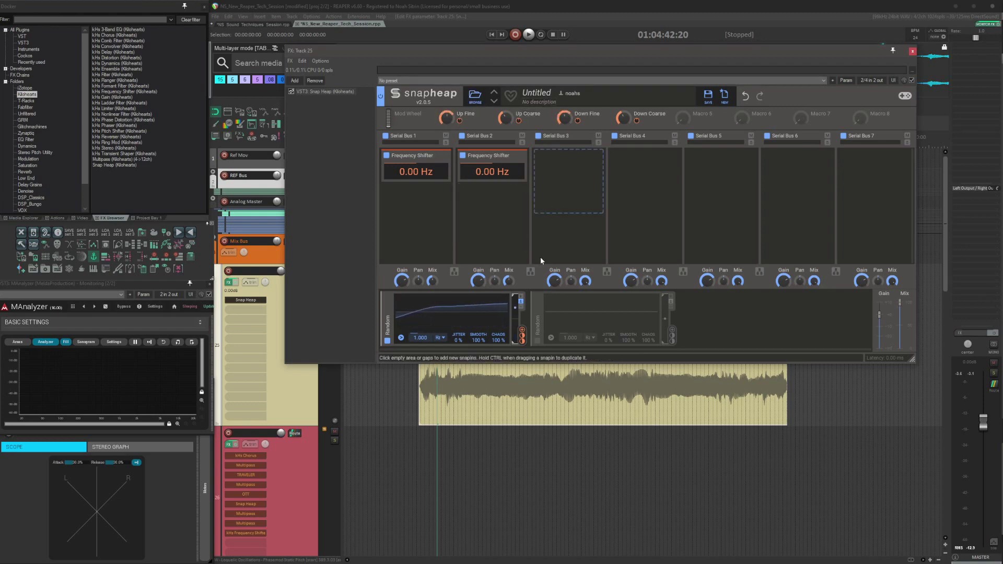
left_click(537, 342)
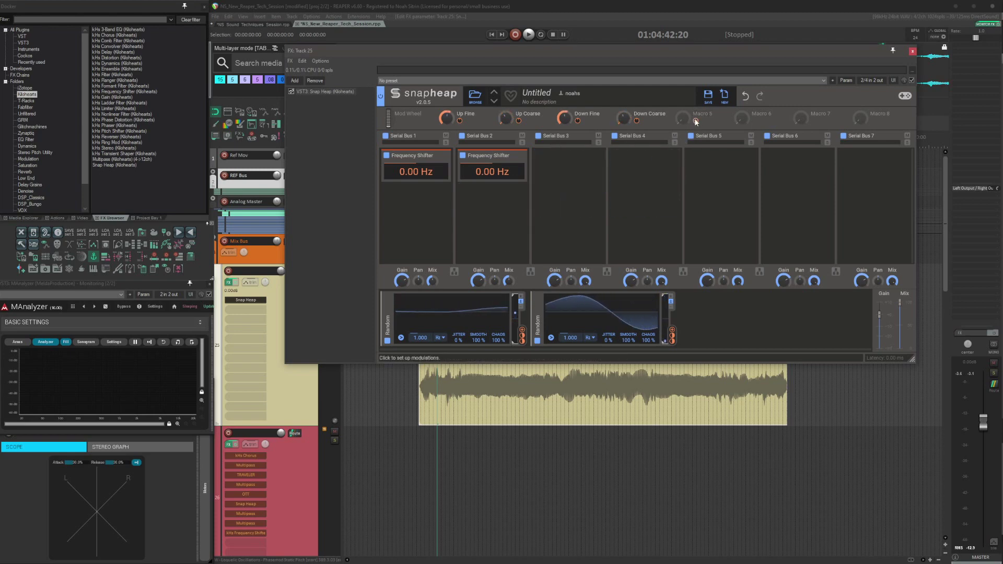
Step: Assign Macro 5 to the first Random modulator's output depth and Macro 6 to the second Random's output depth
left_click_drag(696, 121, 521, 340)
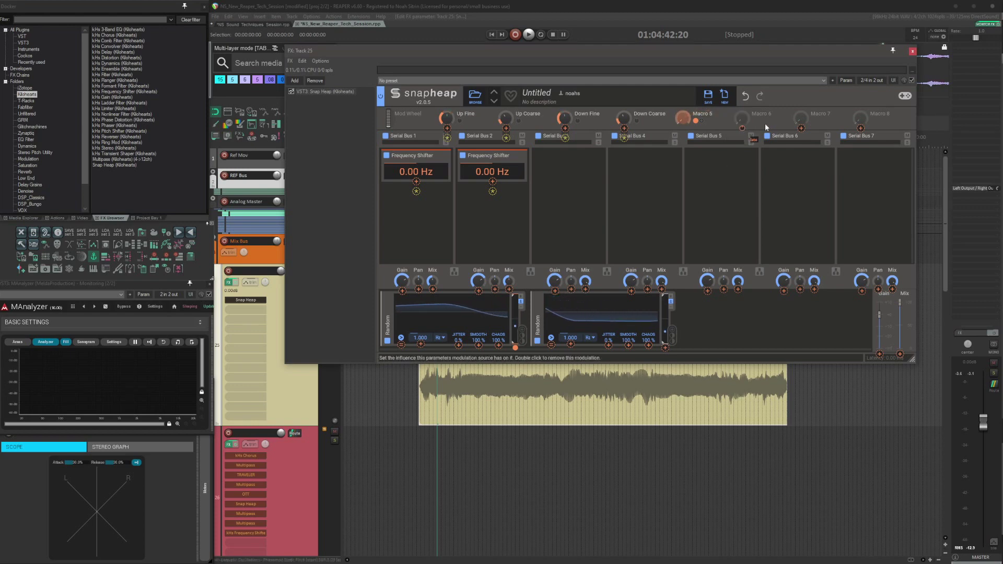
left_click_drag(754, 120, 681, 298)
left_click(755, 121)
Step: Name Macro 5 Fine Rand and Macro 6 Coarse Rand, and turn both Random modulators' output depth fully down
double_click(711, 114)
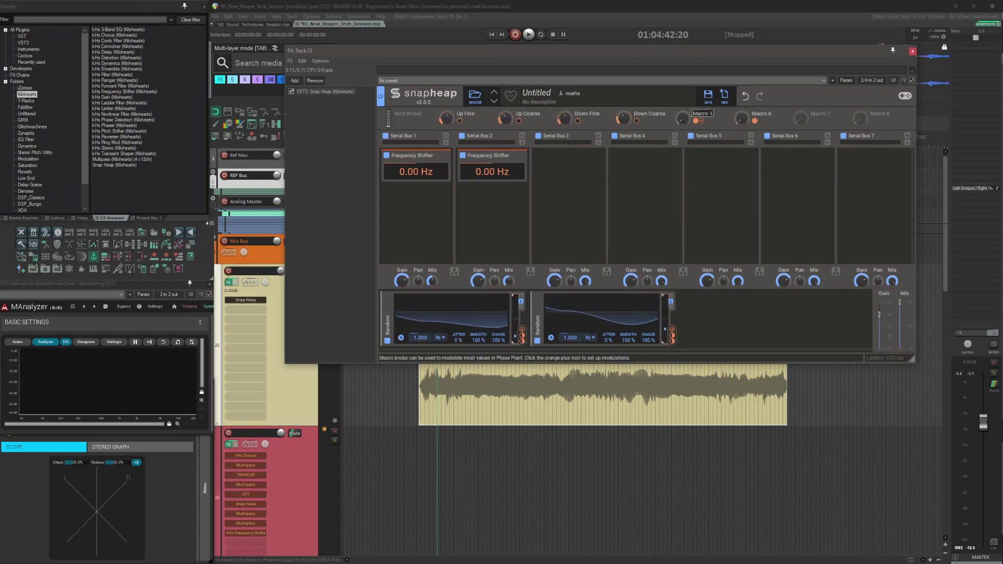
type("Fine Depth")
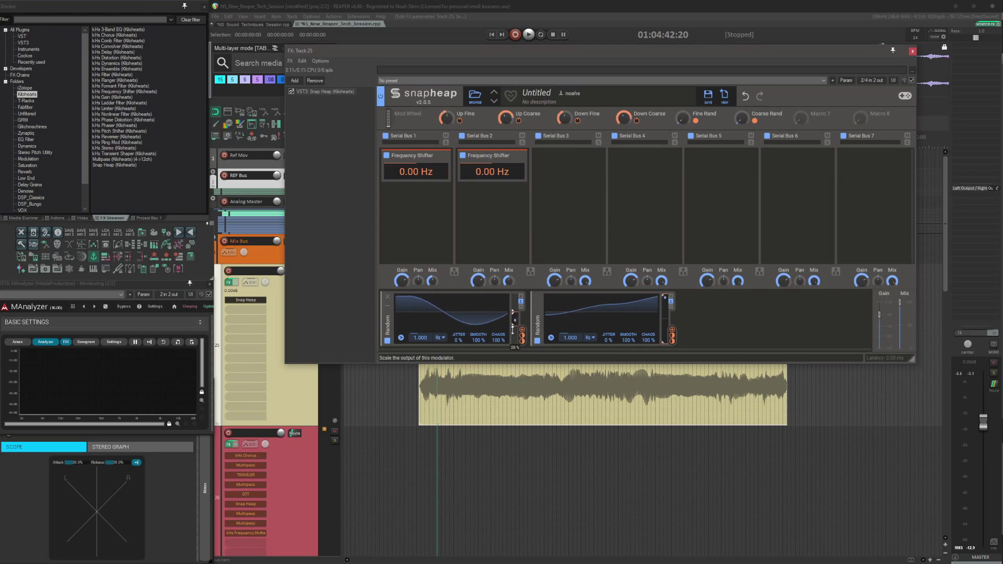
left_click_drag(664, 311, 656, 409)
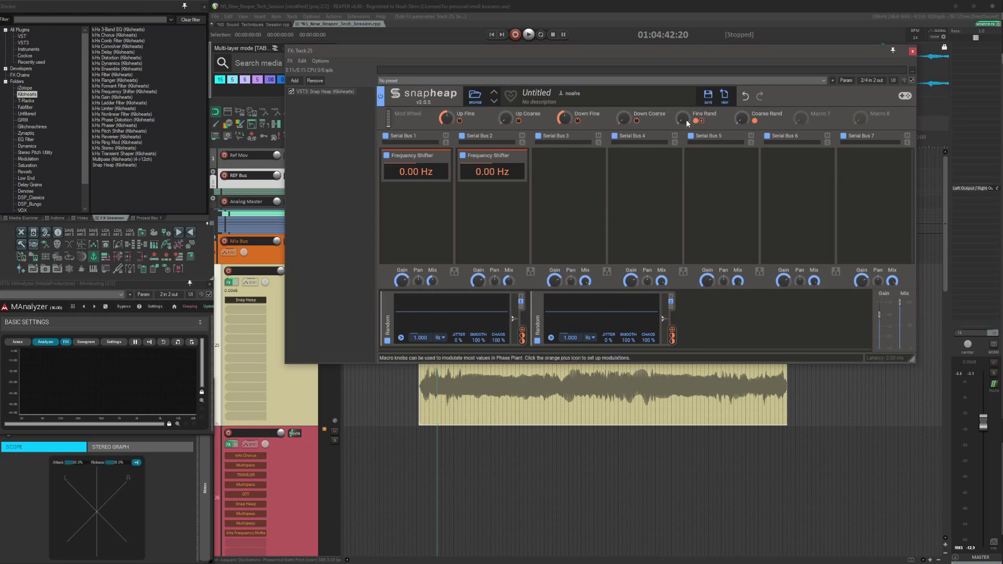
Step: Play the clip from 01:04:42:20 while adjusting Fine Rand to hear the random fine frequency shifting
key("space")
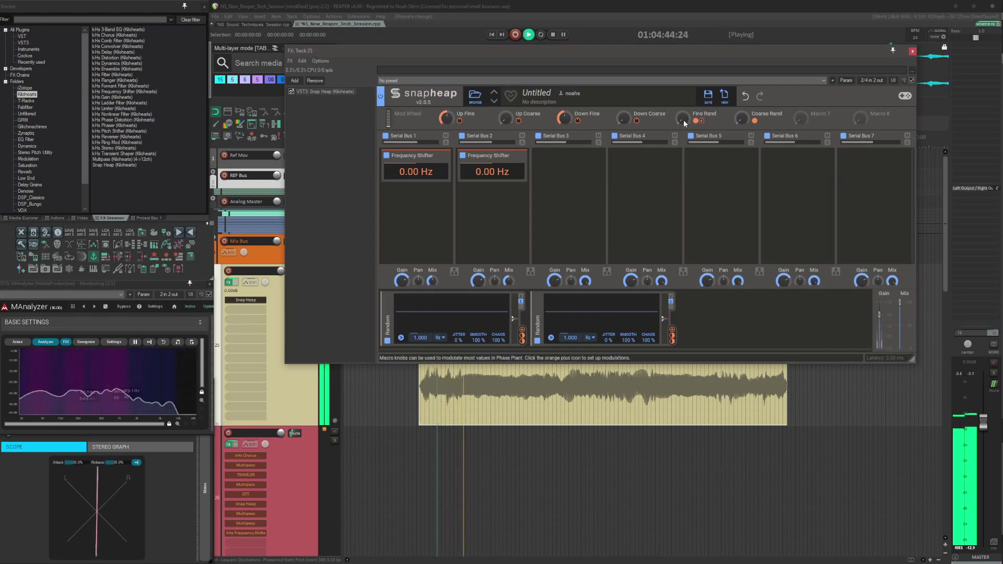
key("space")
left_click_drag(684, 123, 684, 104)
key("space")
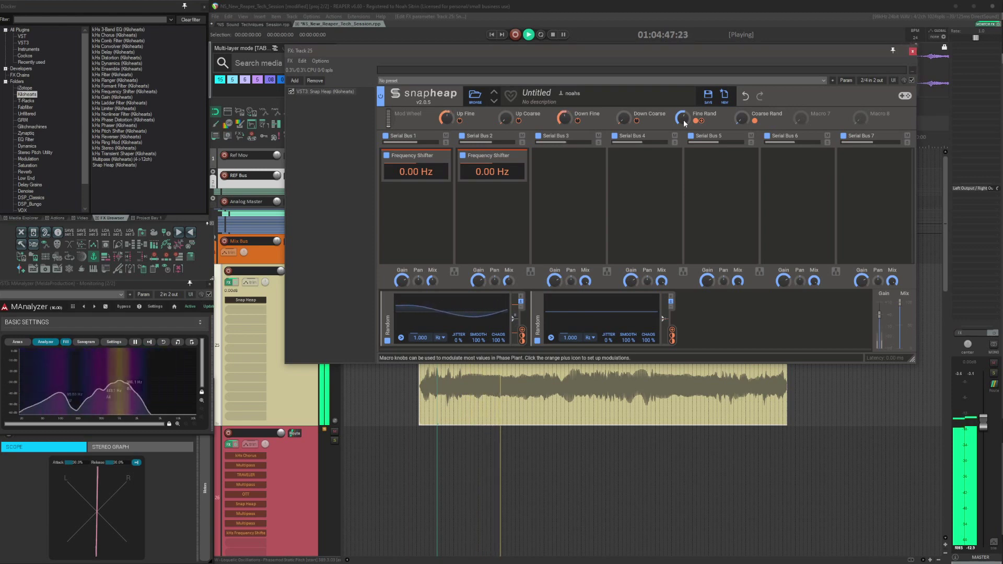
mouse_move(683, 123)
left_mouse_down()
mouse_move(684, 111)
mouse_move(684, 124)
left_mouse_up()
key("space")
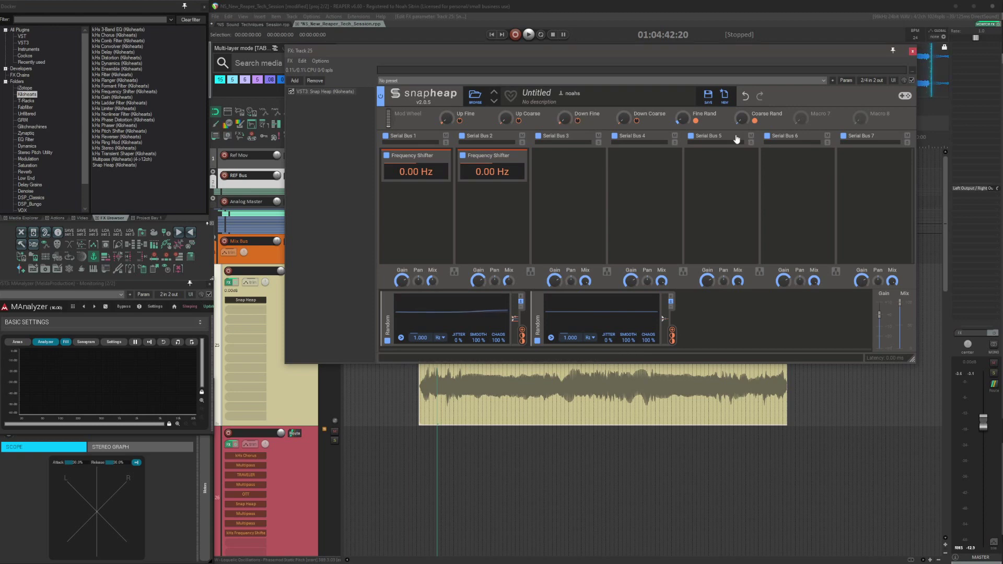
Step: Bypass Snap Heap, add Multipass after it in the track's FX chain, and reset Multipass to its default patch
left_click(292, 92)
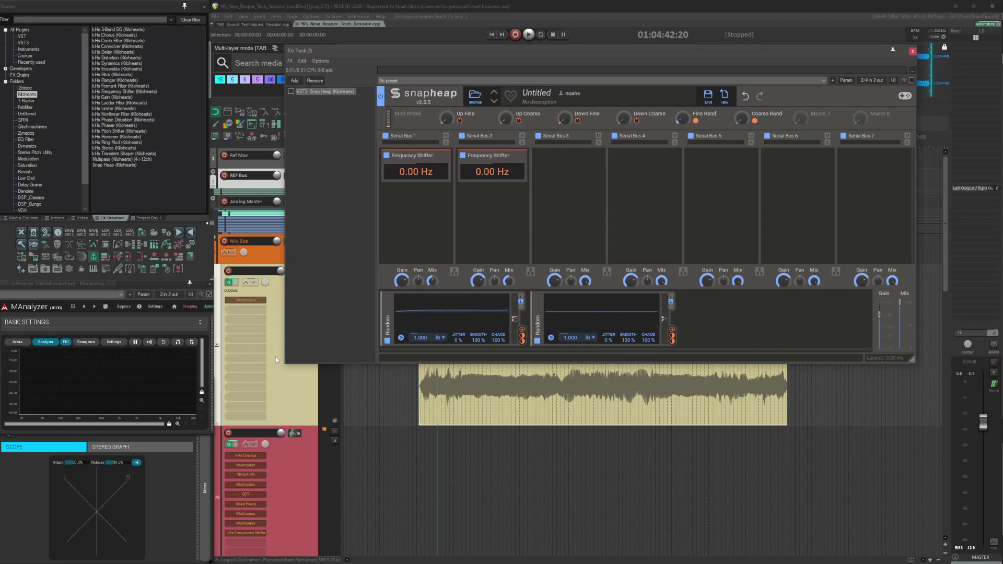
key("q")
left_click(283, 292)
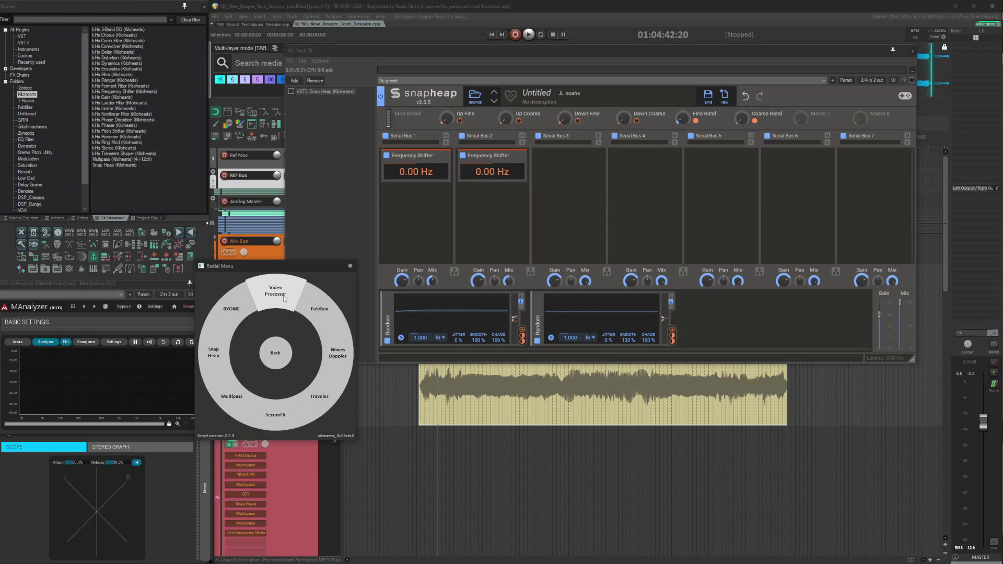
left_click(233, 397)
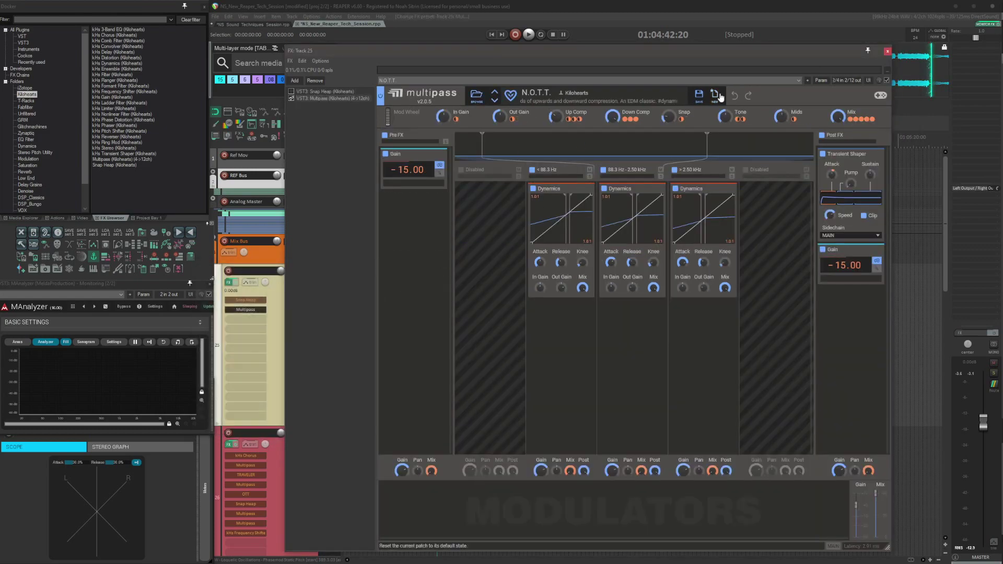
left_click(714, 94)
Step: Add a Snap Heap to Multipass's lowest active band and load the user preset beginning "NS - Freq Shift R" into it
left_click(547, 210)
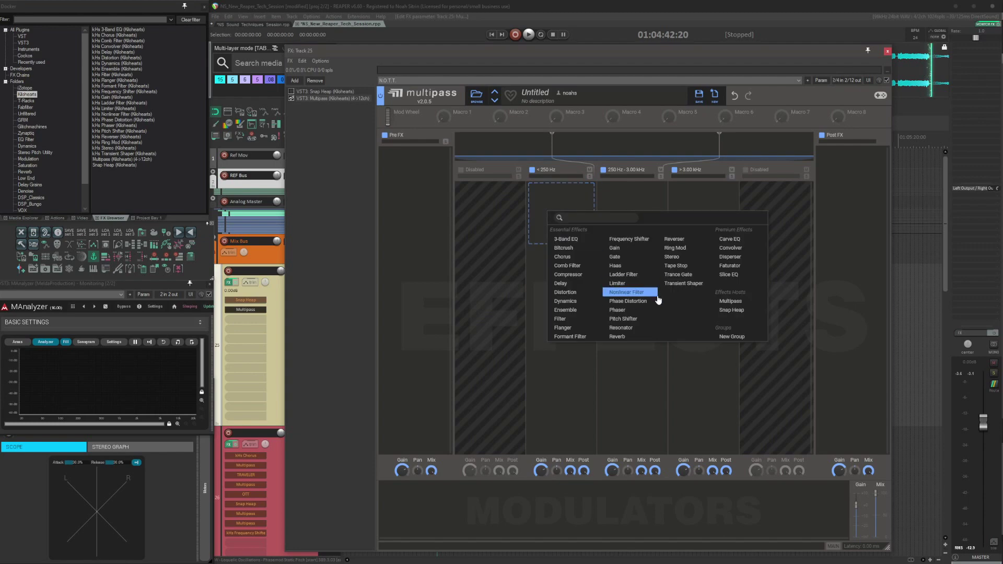
left_click(729, 309)
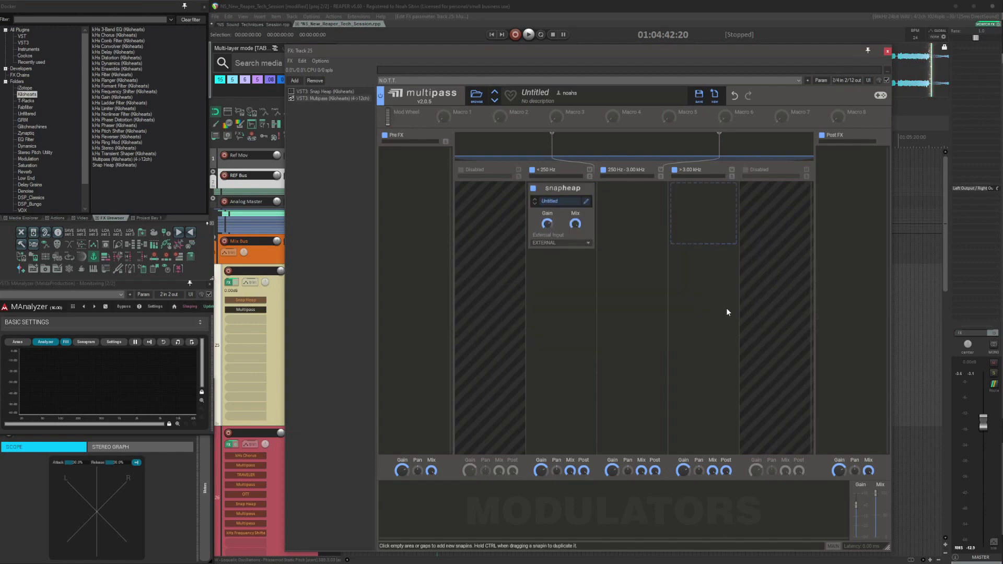
left_click(563, 201)
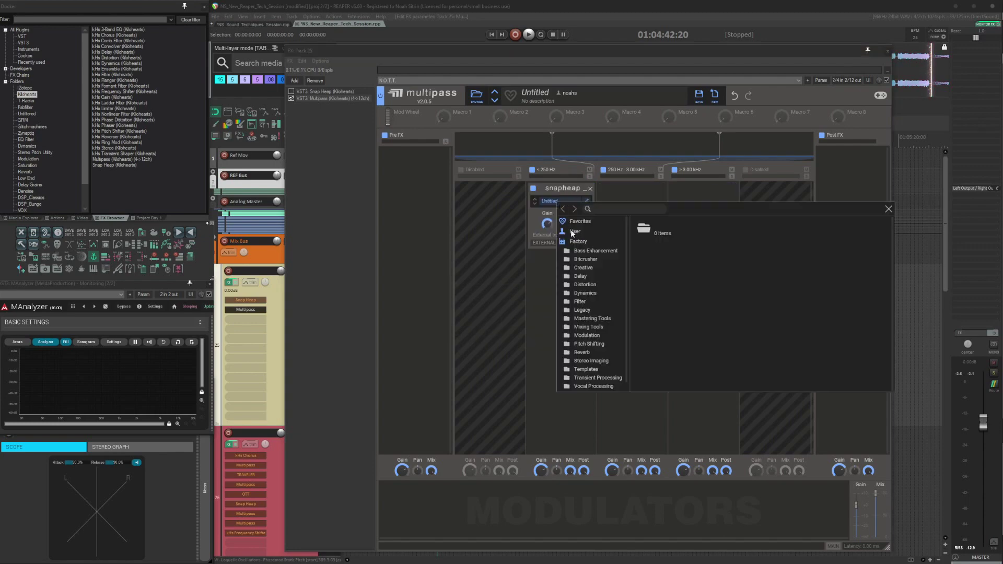
left_click(573, 232)
double_click(673, 282)
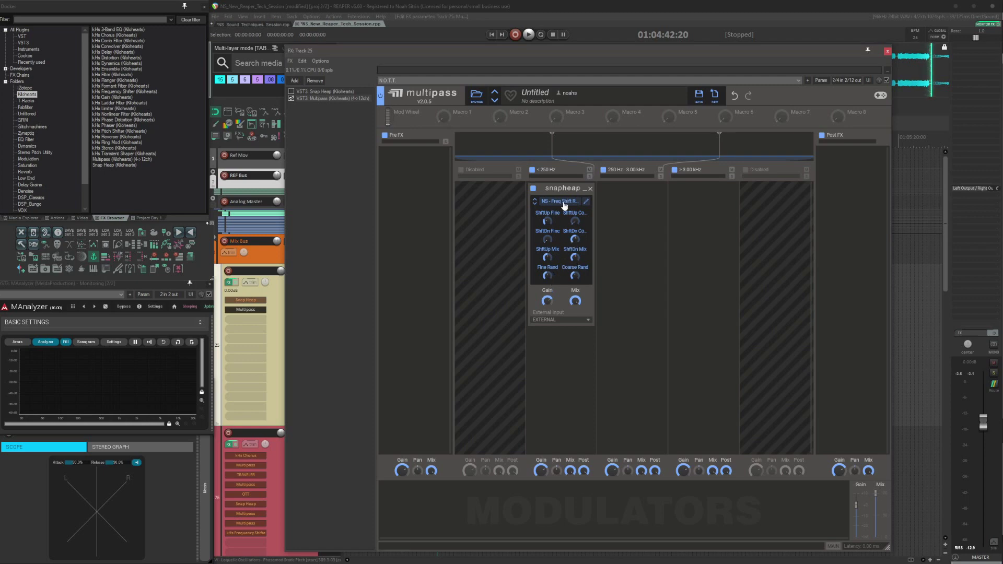
Step: Enable Multipass's two outer bands and duplicate the frequency-shift Snap Heap so that all five bands hold one
left_click_drag(559, 189, 703, 188)
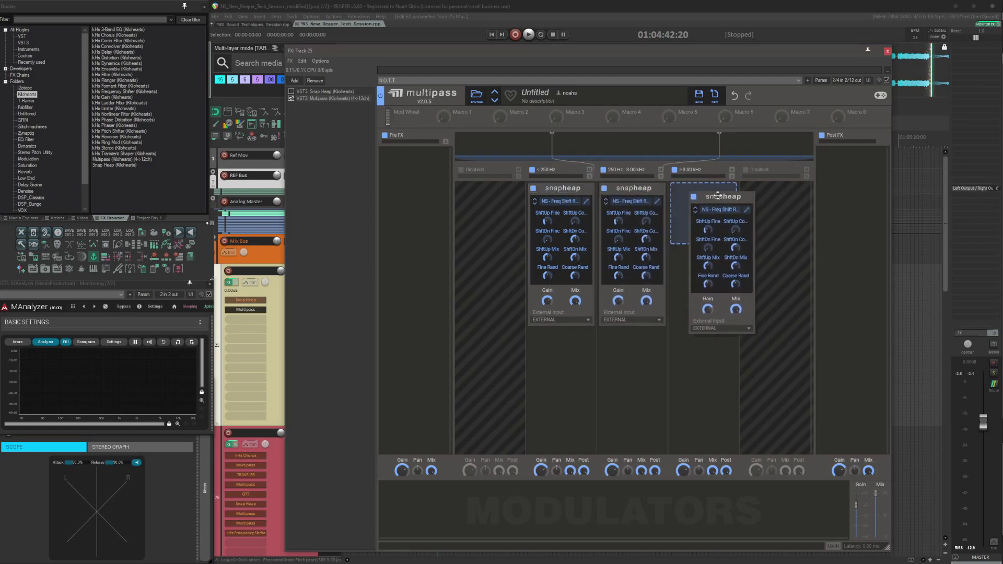
left_click(460, 169)
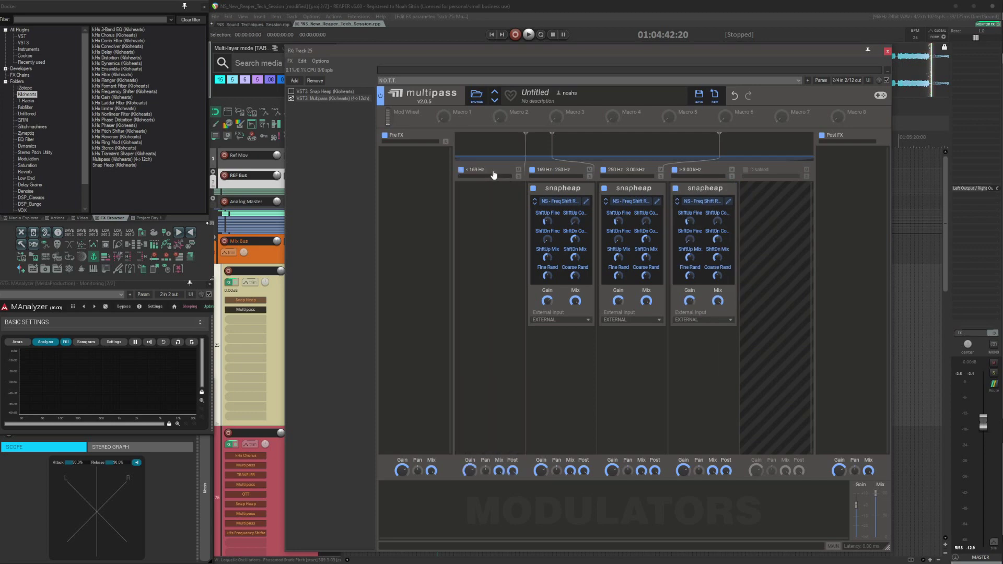
left_click(747, 171)
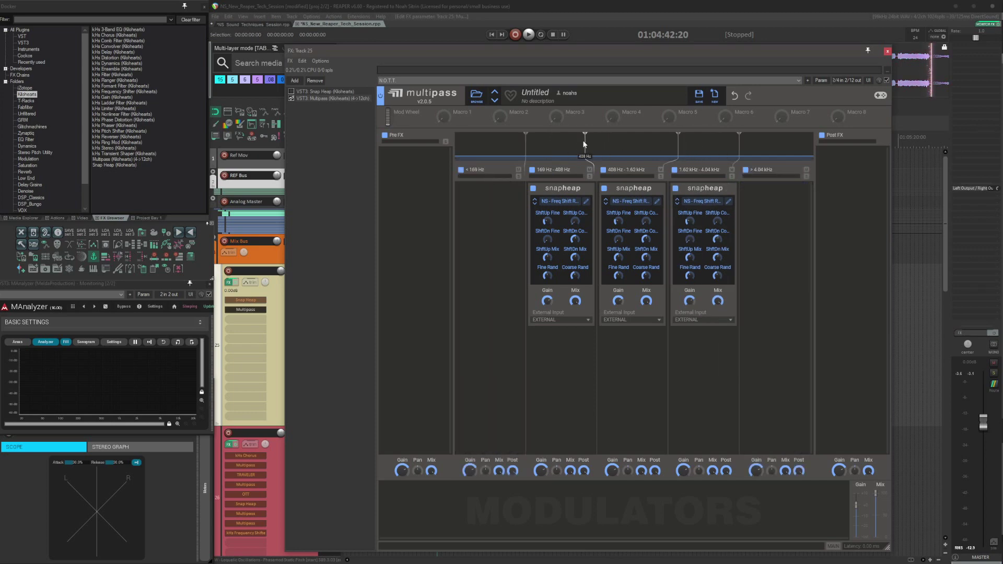
left_click_drag(555, 192, 491, 188)
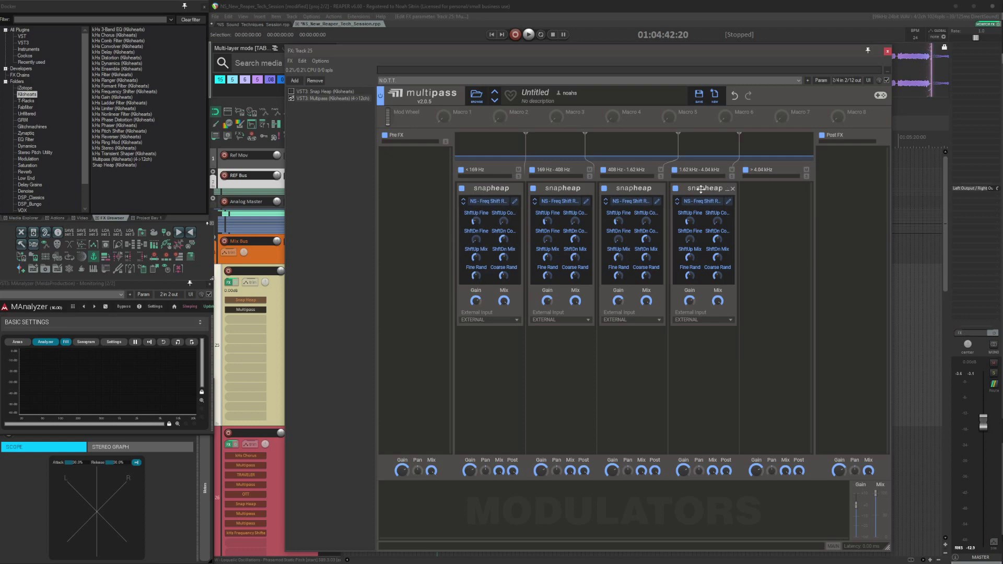
left_click_drag(705, 188, 768, 189)
Step: Play the clip from 01:04:42:20 through the five bands and lower the lowest crossover to 143 Hz
key("space")
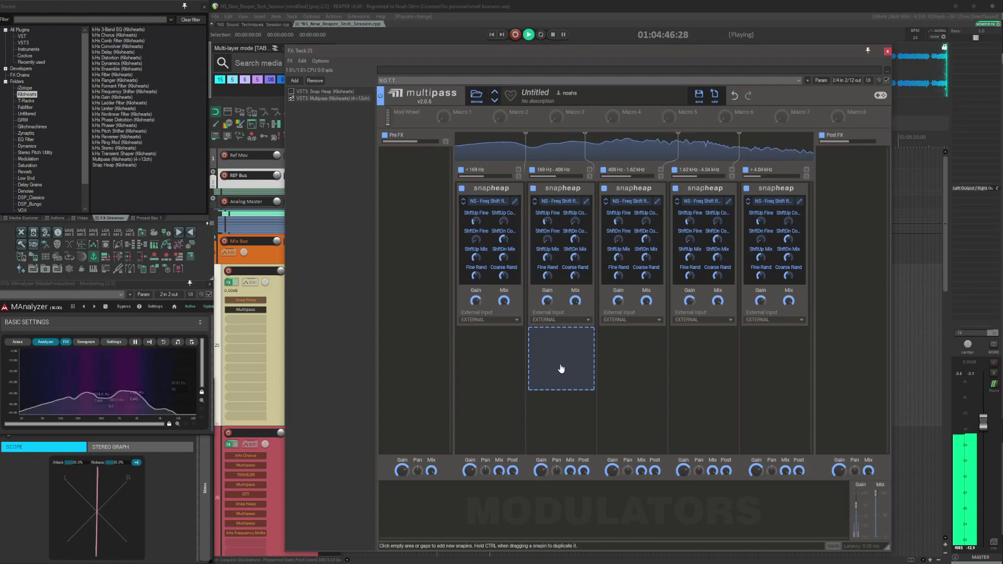
key("space")
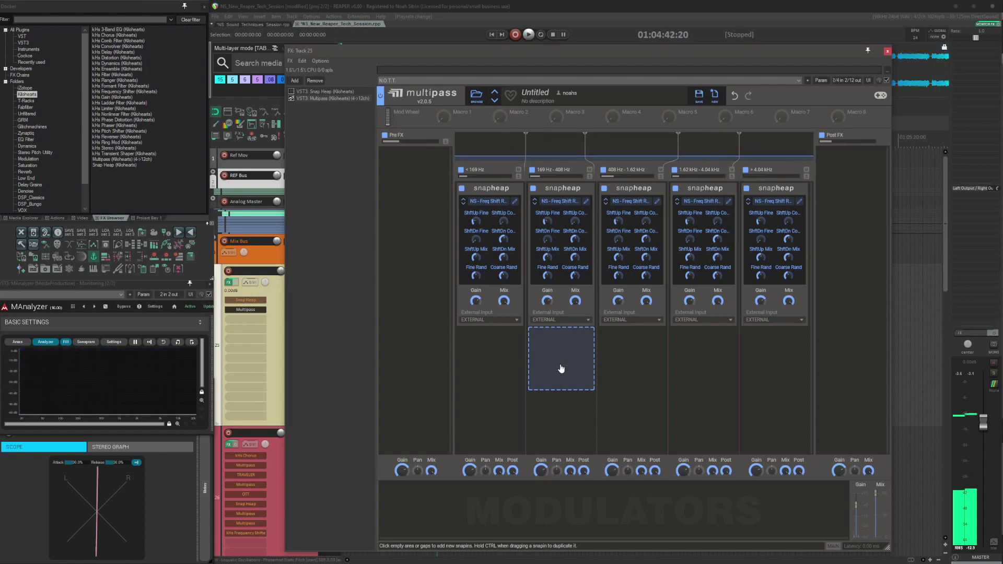
left_click_drag(526, 153, 519, 146)
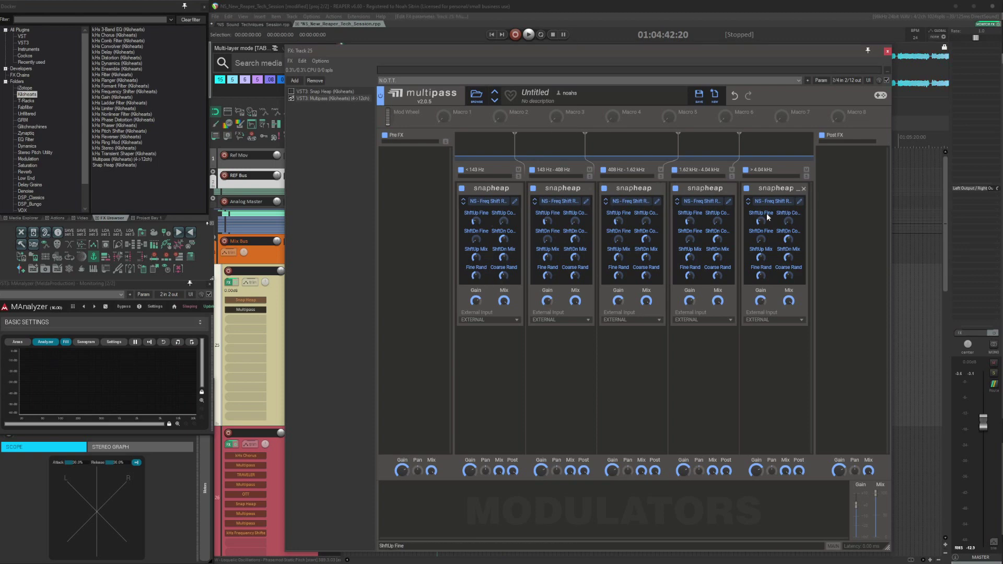
Step: Add two Random modulators to Multipass and set Smooth to 100% on both
left_click(436, 515)
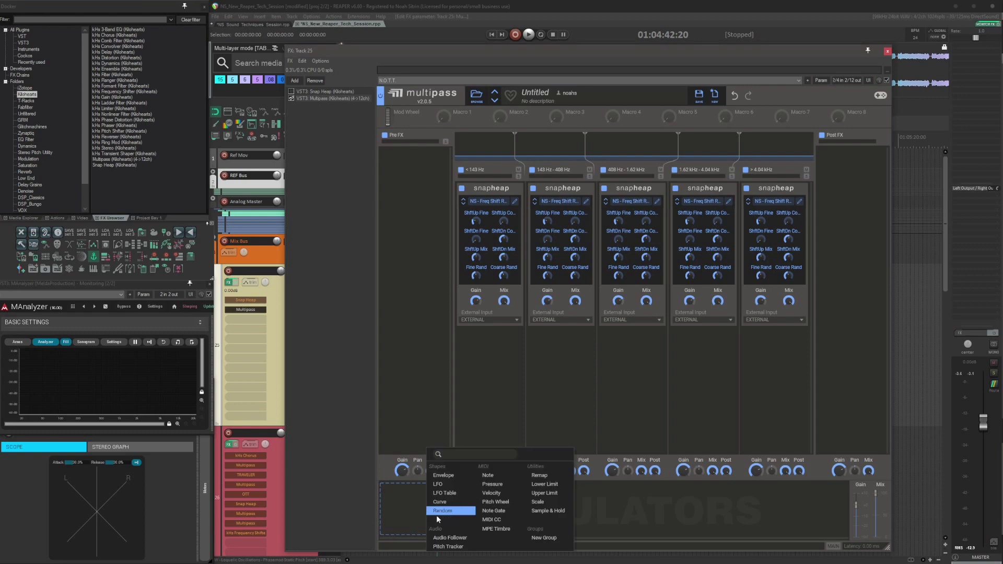
left_click(437, 512)
left_click(546, 502)
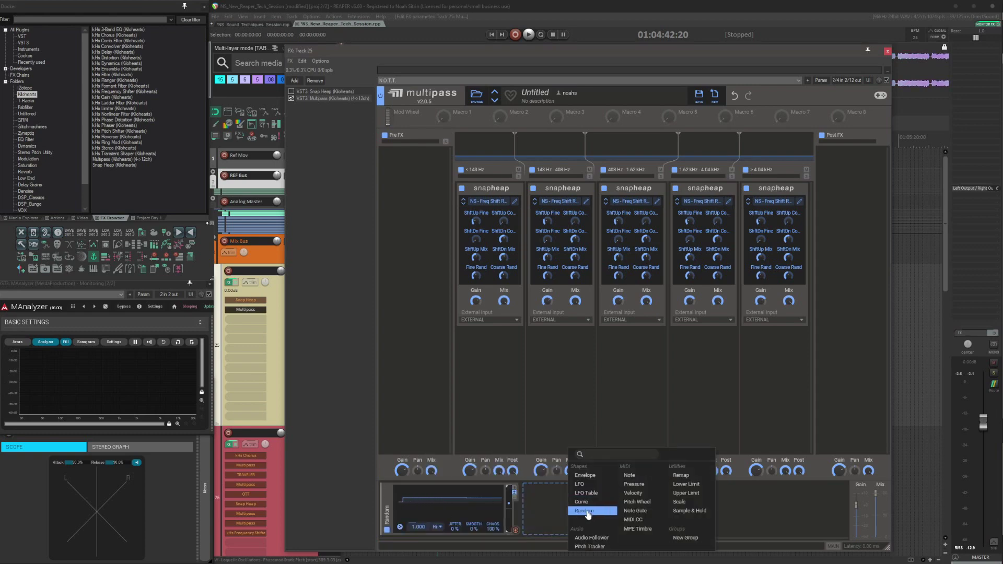
left_click(590, 510)
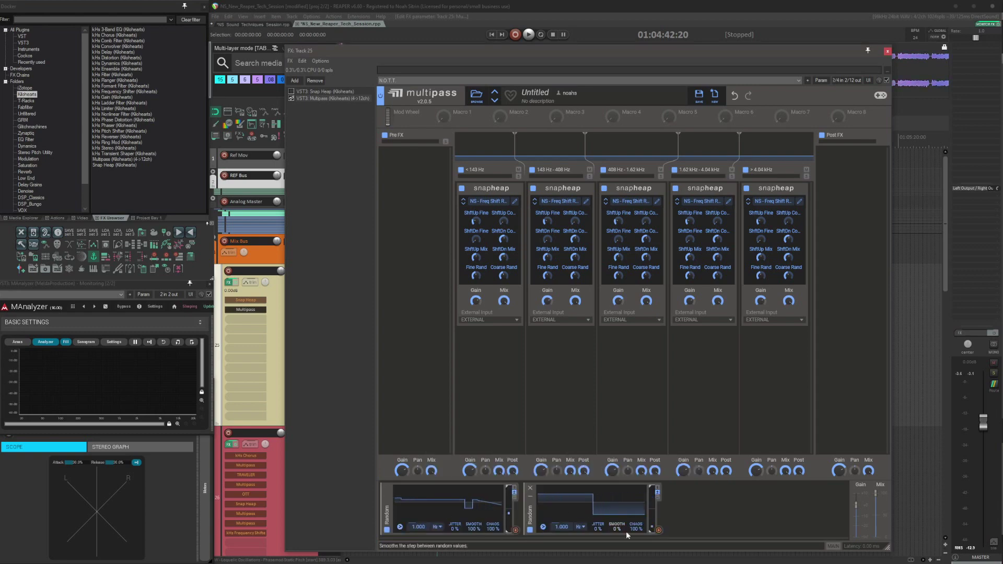
left_click_drag(621, 529, 620, 470)
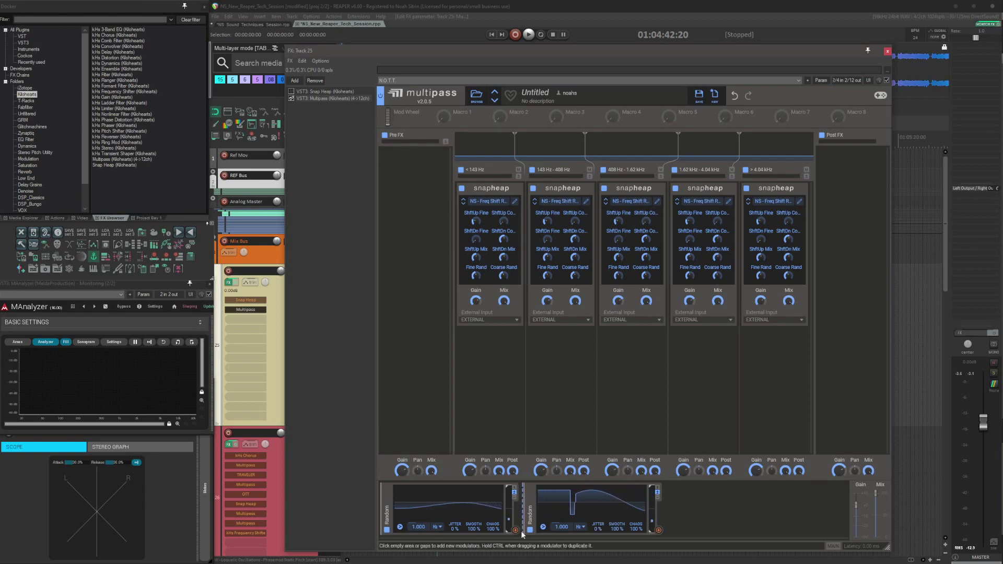
Step: Modulate the lowest crossover with the first Random and the third crossover with the second Random, and play the clip to hear it
left_click_drag(515, 530, 520, 142)
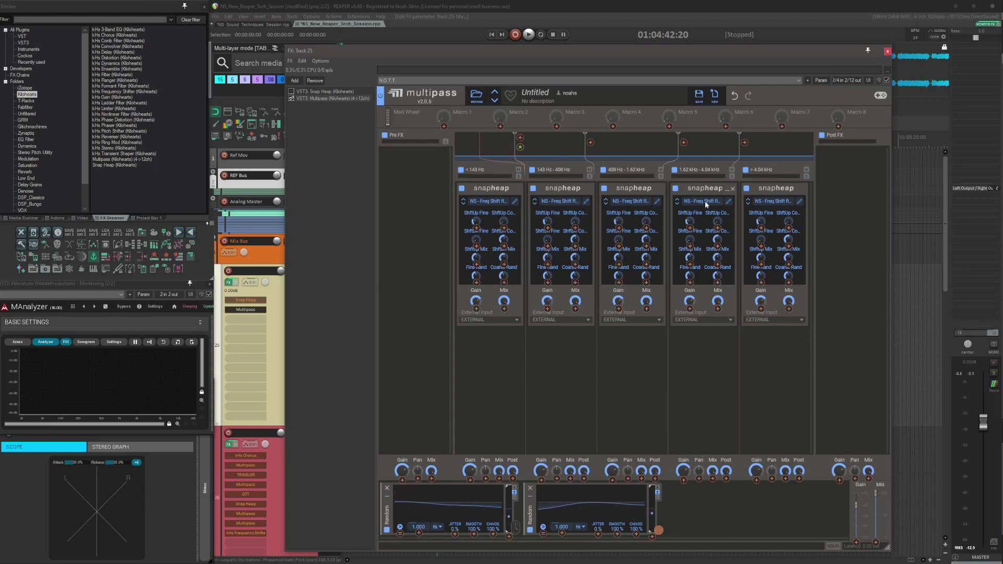
left_click_drag(658, 529, 683, 142)
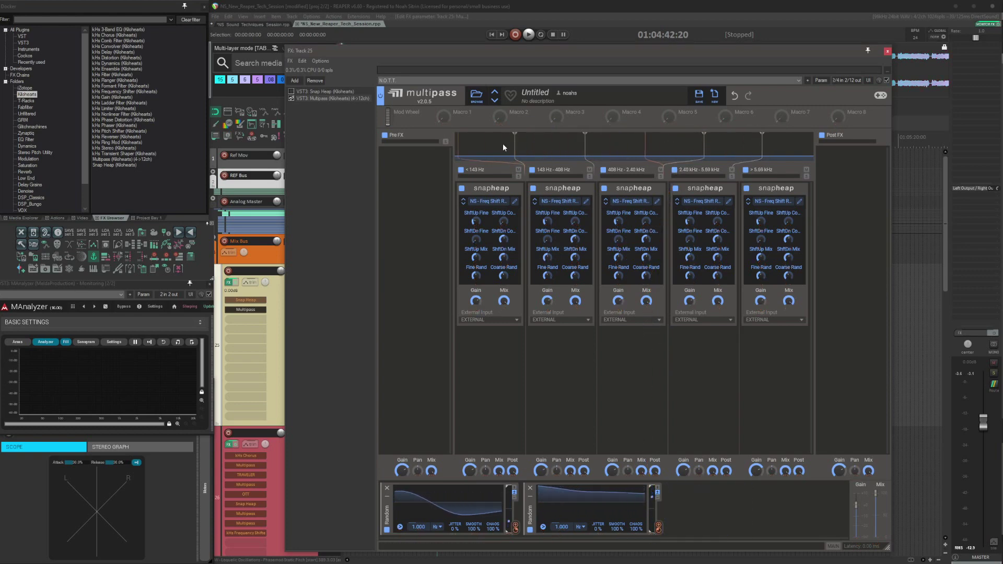
key("space")
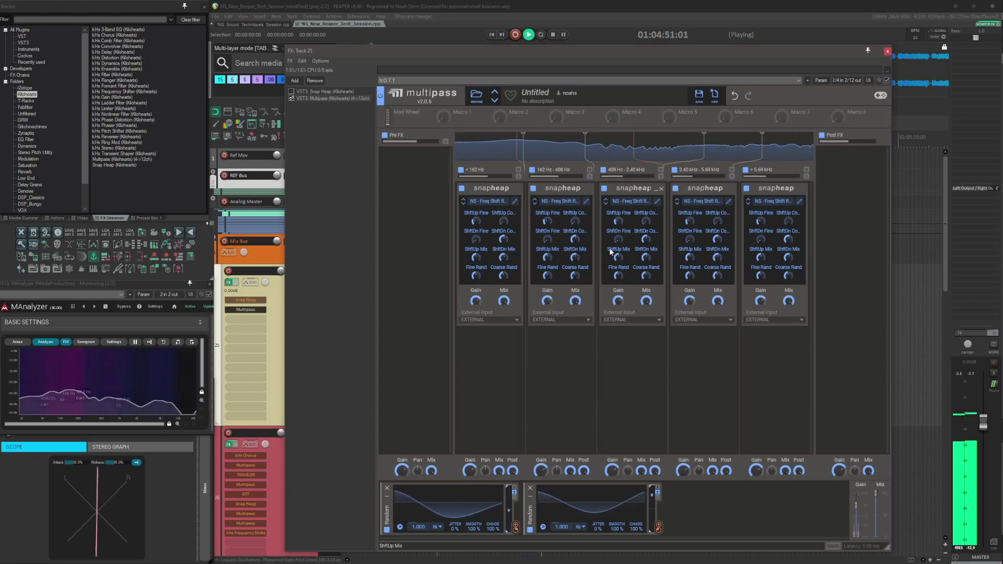
key("space")
Step: Copy the Multipass and paste a second instance after it in the track's FX chain, and play the clip through both
left_click_drag(418, 52, 451, 30)
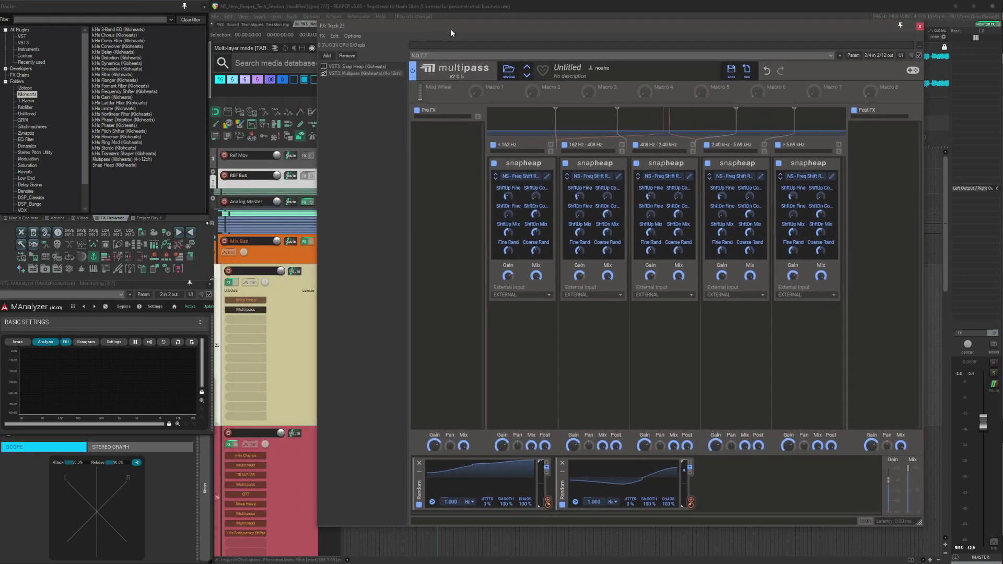
right_click(365, 74)
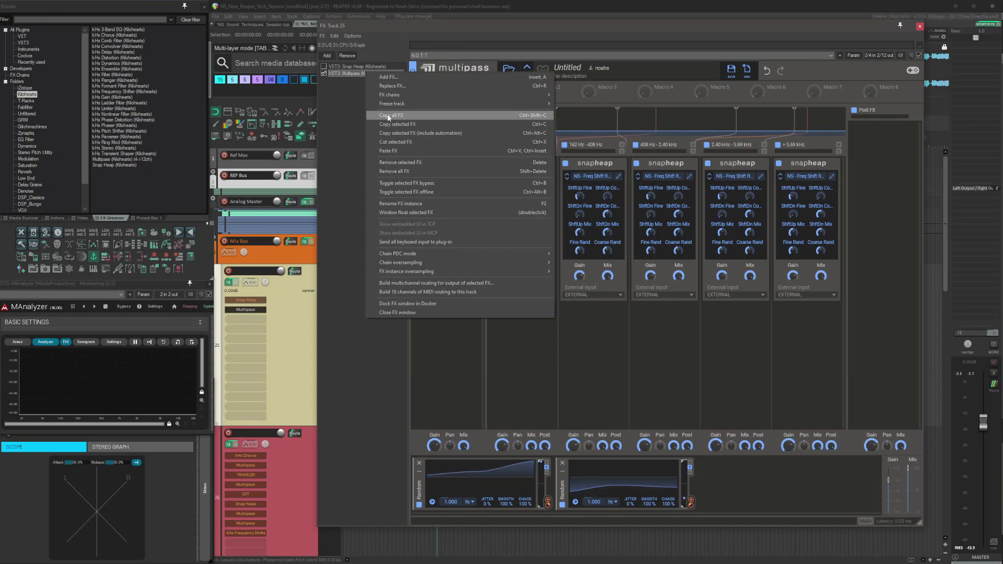
left_click(371, 124)
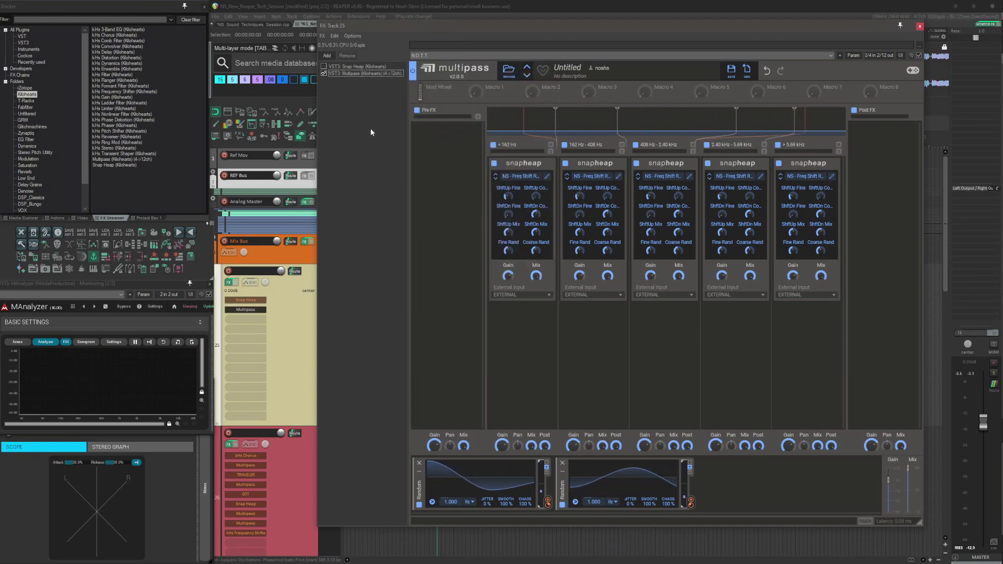
key("ctrl+v")
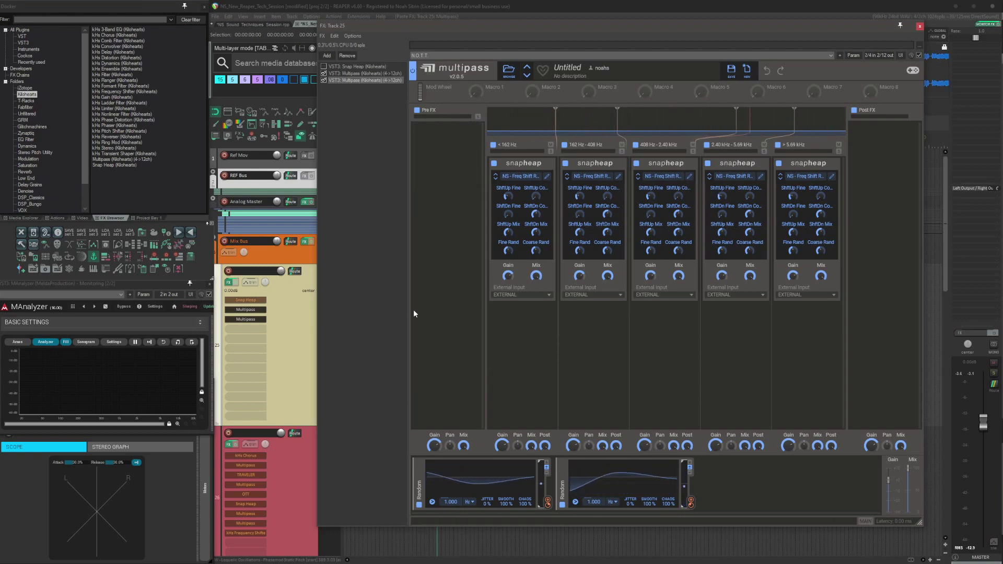
key("space")
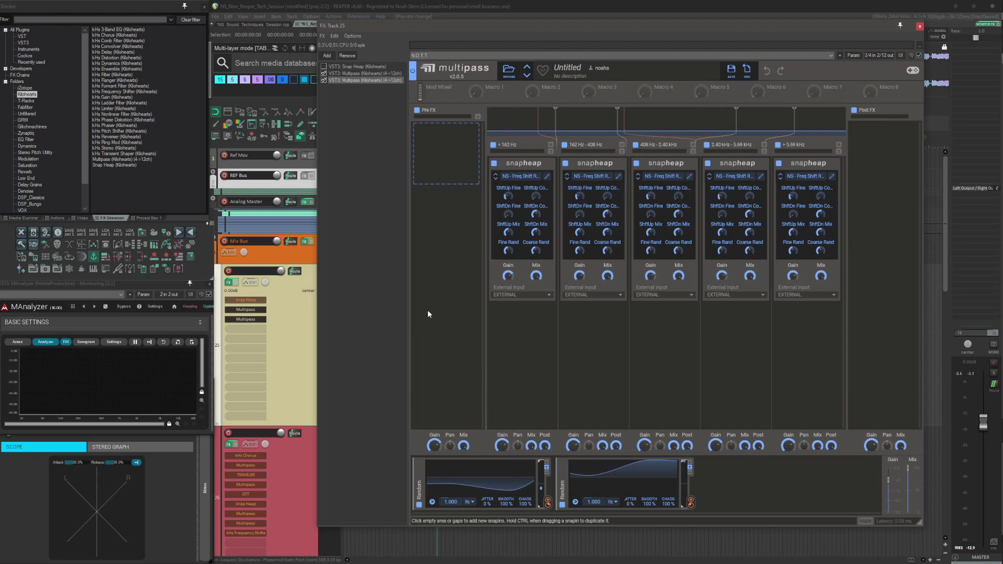
Step: Add the Kilohearts Chorus from the Modulation effects and place it ahead of both Multipass instances
left_click(304, 342)
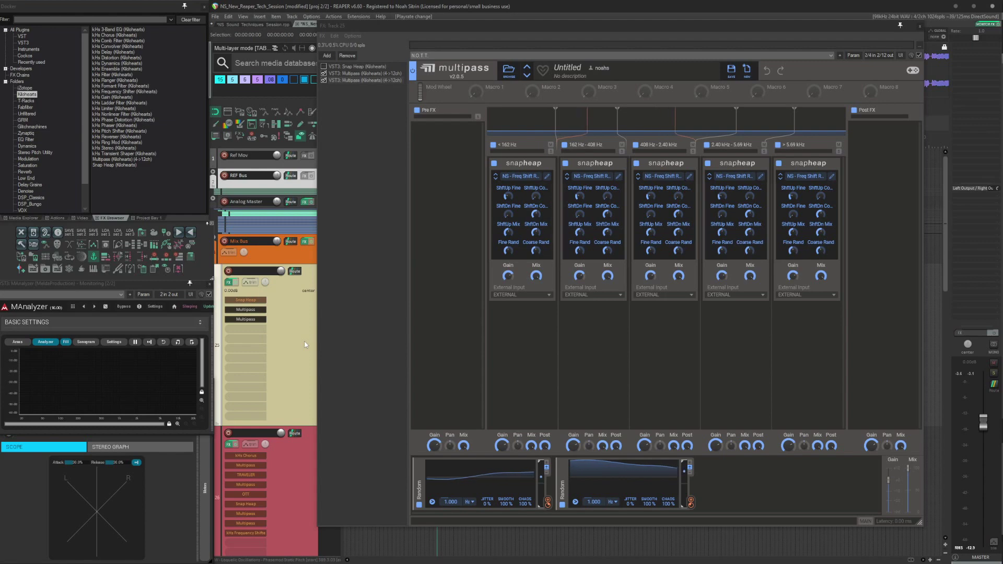
key("r")
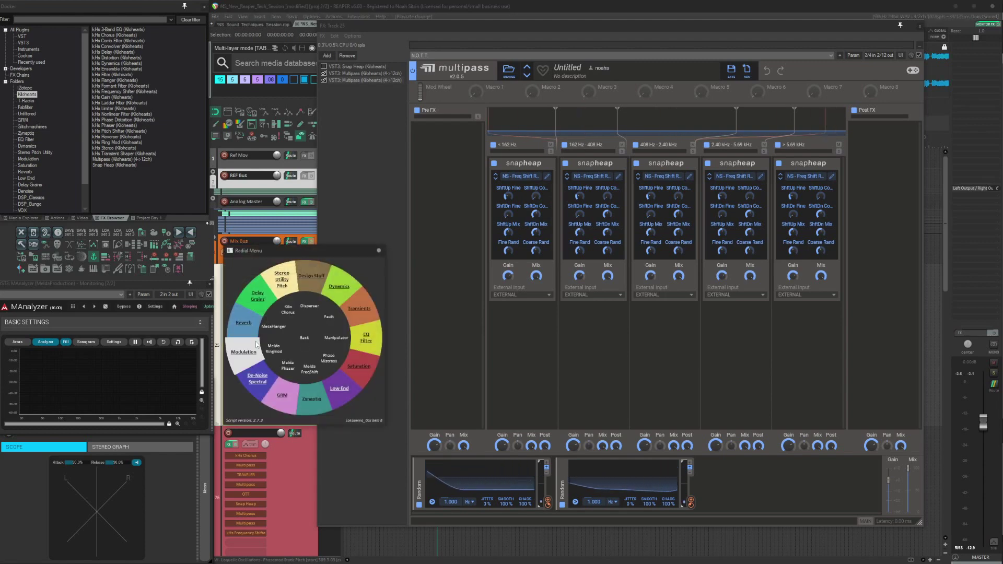
left_click(245, 355)
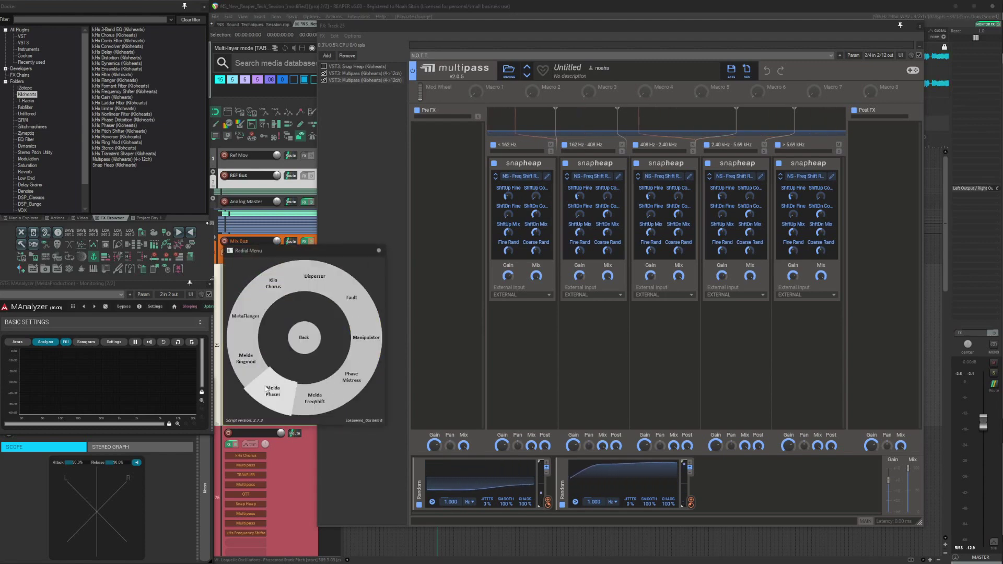
left_click(272, 285)
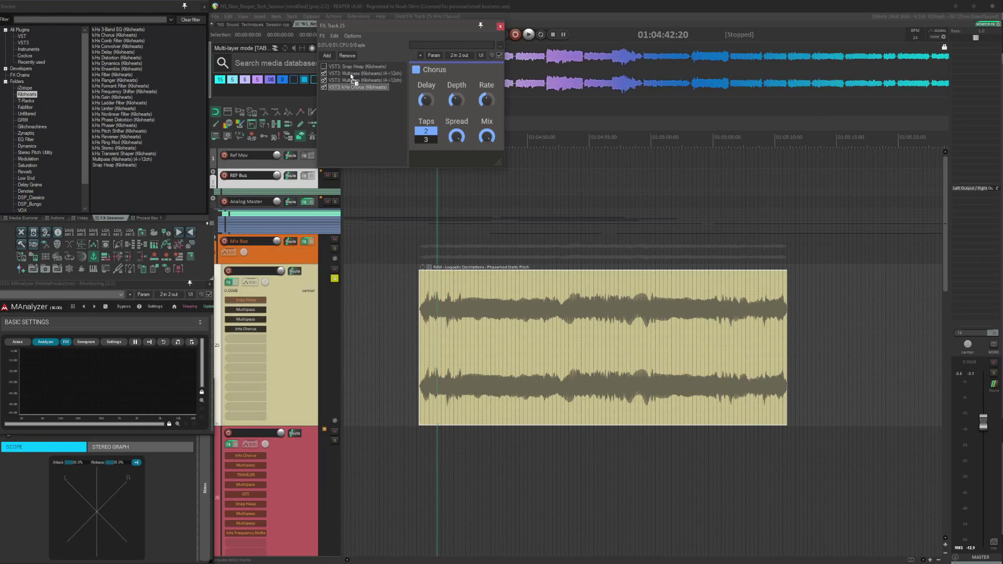
Step: Play the clip from 01:04:48:00 while adjusting the Chorus Mix
left_click(503, 308)
key("space")
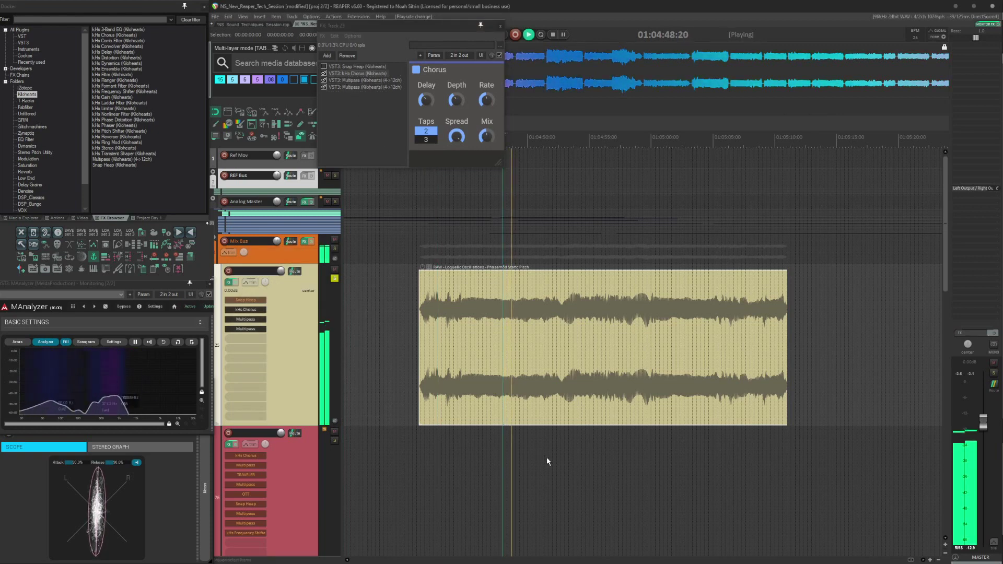
left_click(485, 137)
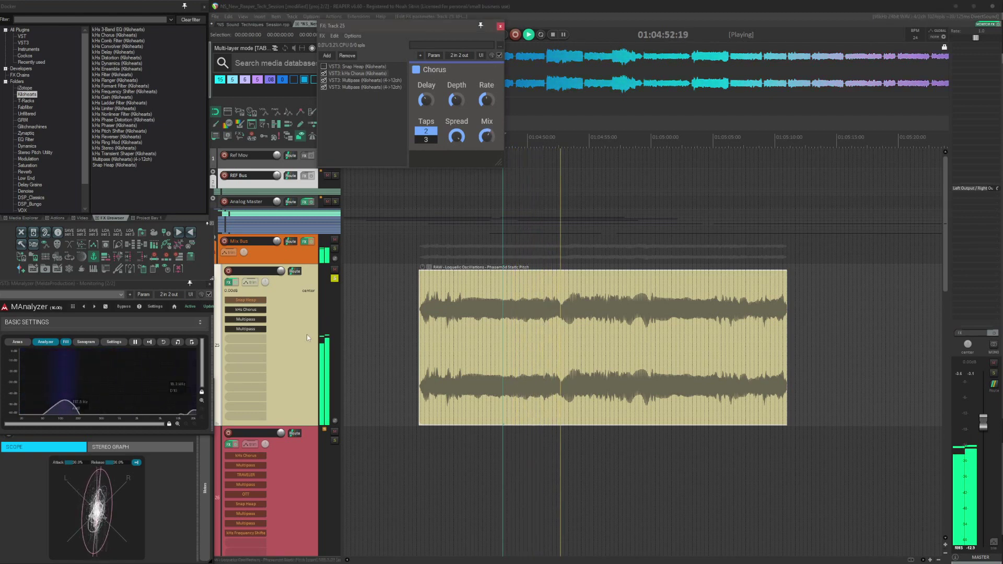
key("space")
Step: Add the OTT compressor from the Dynamics effects at the end of the FX chain and reduce its Depth while playing the clip
key("f")
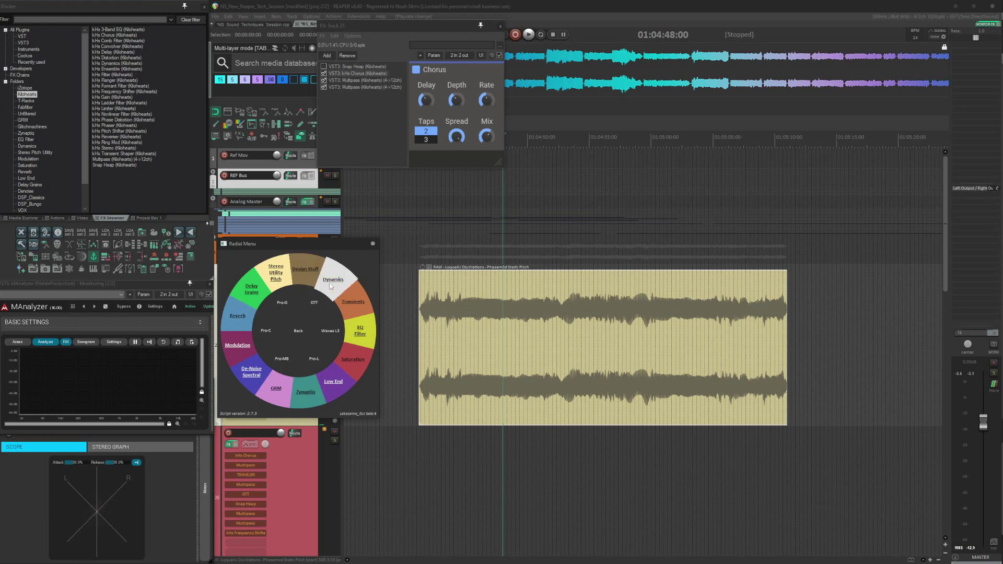
left_click(332, 287)
left_click(339, 291)
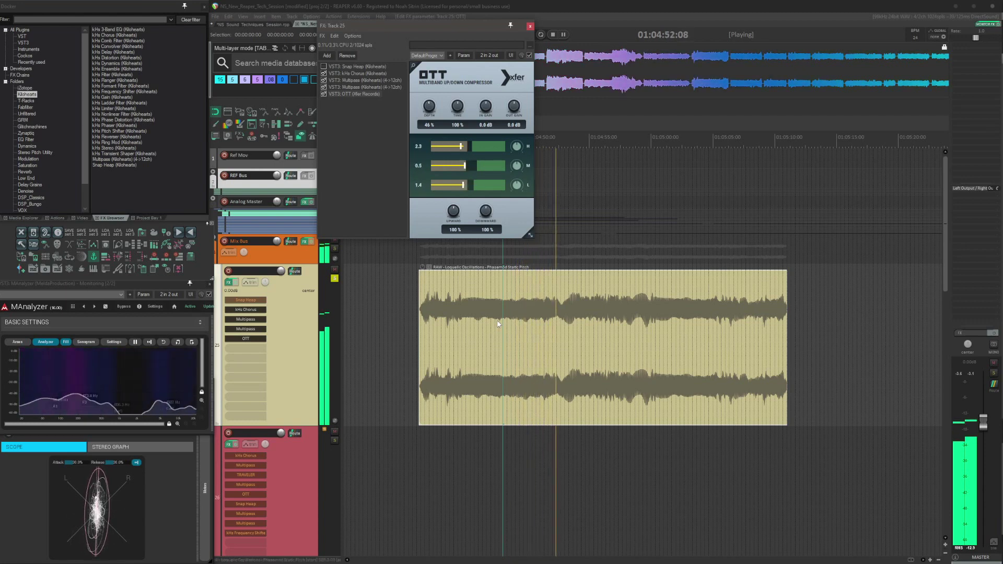
key("space")
Step: Add the TRAVELER plugin from the Design Stuff effects and place it between the two Multipass instances in the FX chain
key("q")
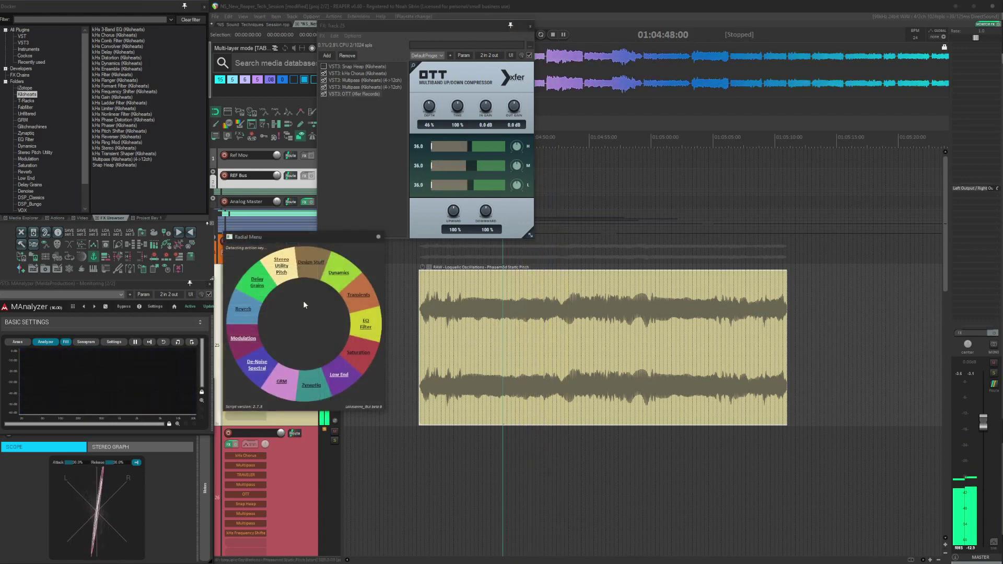
left_click(301, 281)
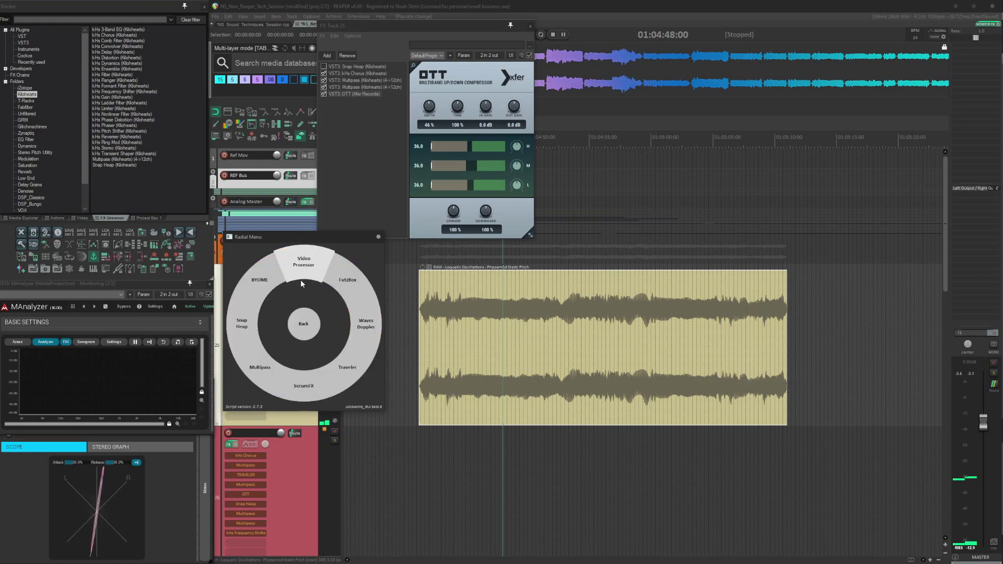
left_click(334, 371)
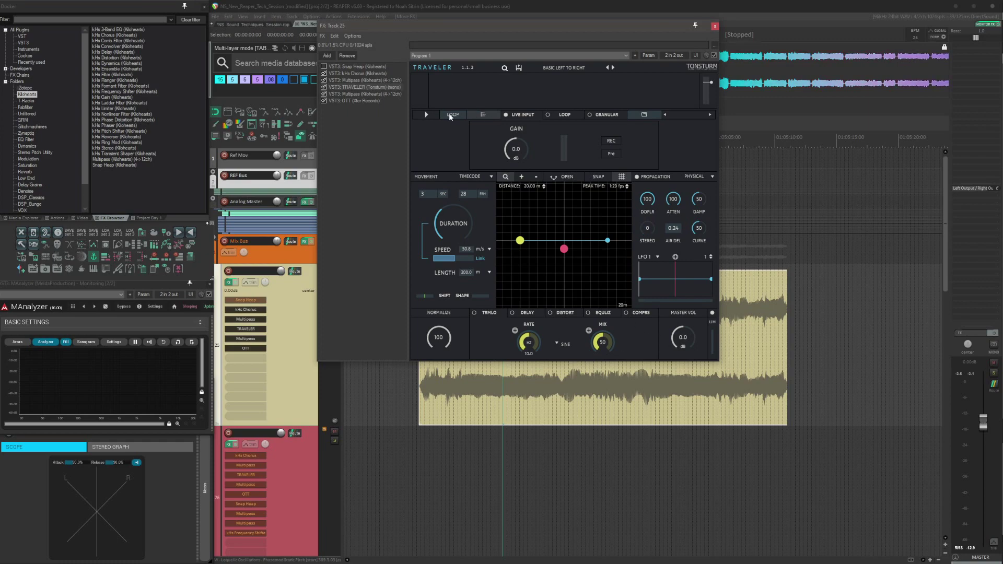
left_click_drag(463, 25, 461, 51)
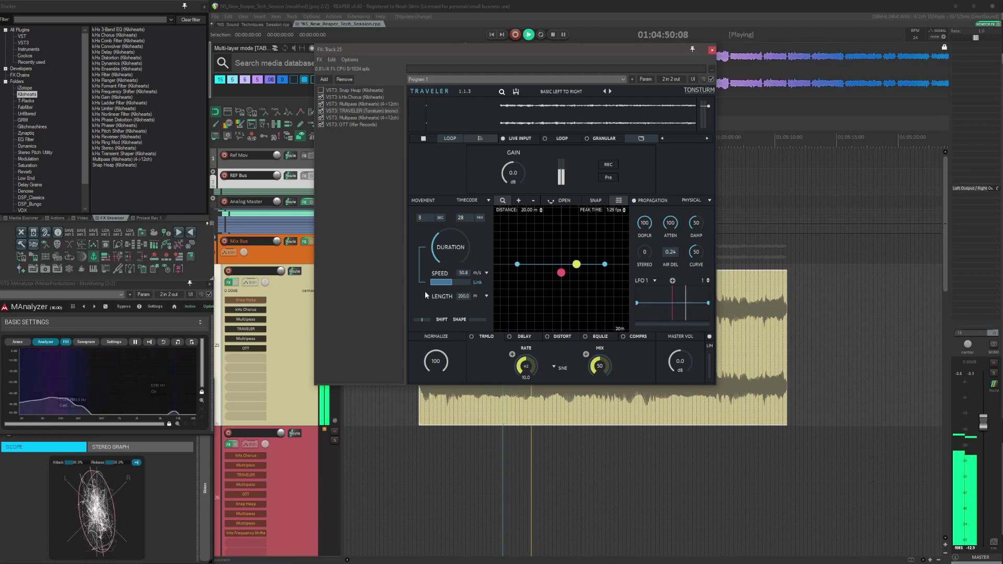
Step: Play the clip while raising OTT's Depth and shortening TRAVELER's movement duration to about 2 seconds
left_click(350, 124)
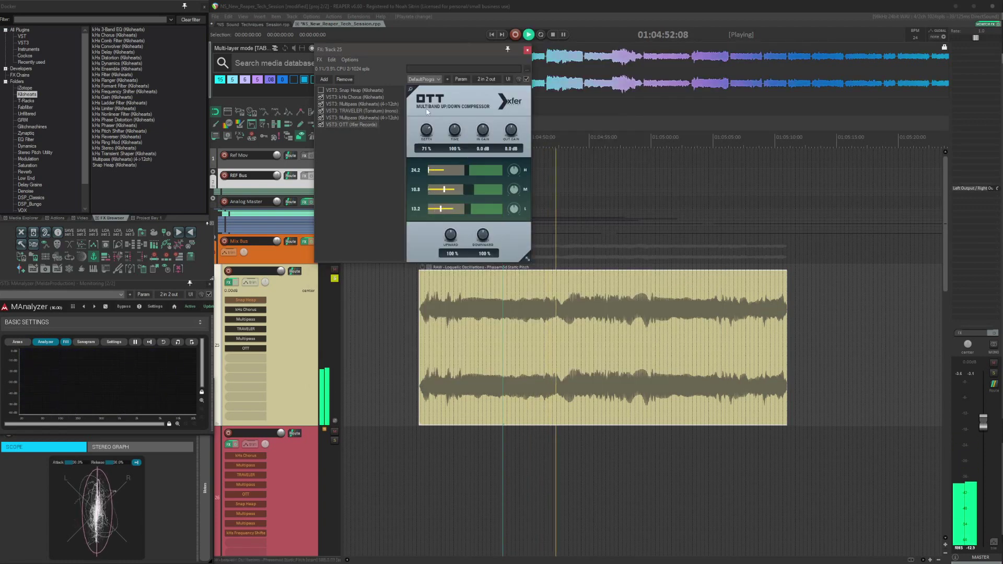
left_click(363, 111)
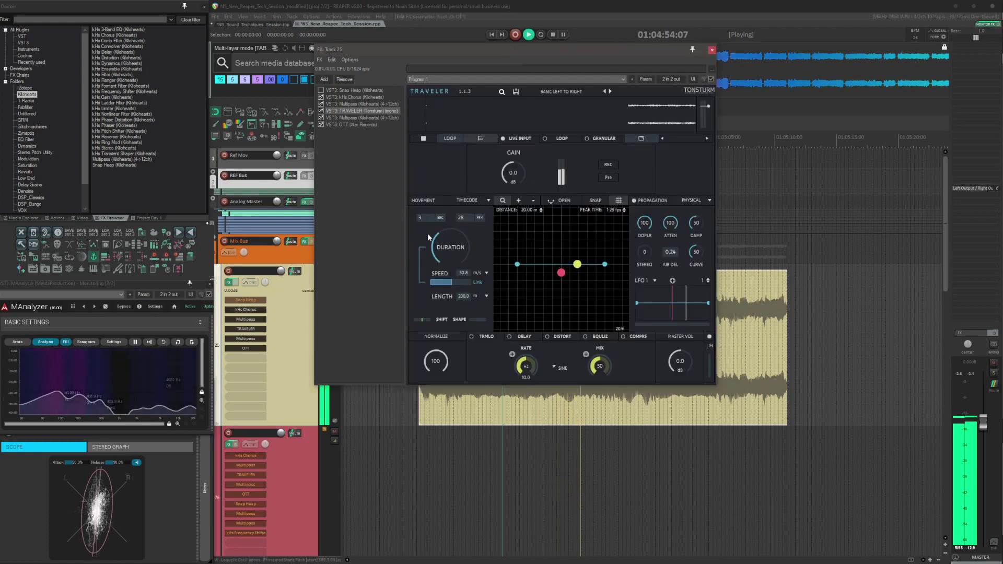
left_click_drag(451, 252, 437, 295)
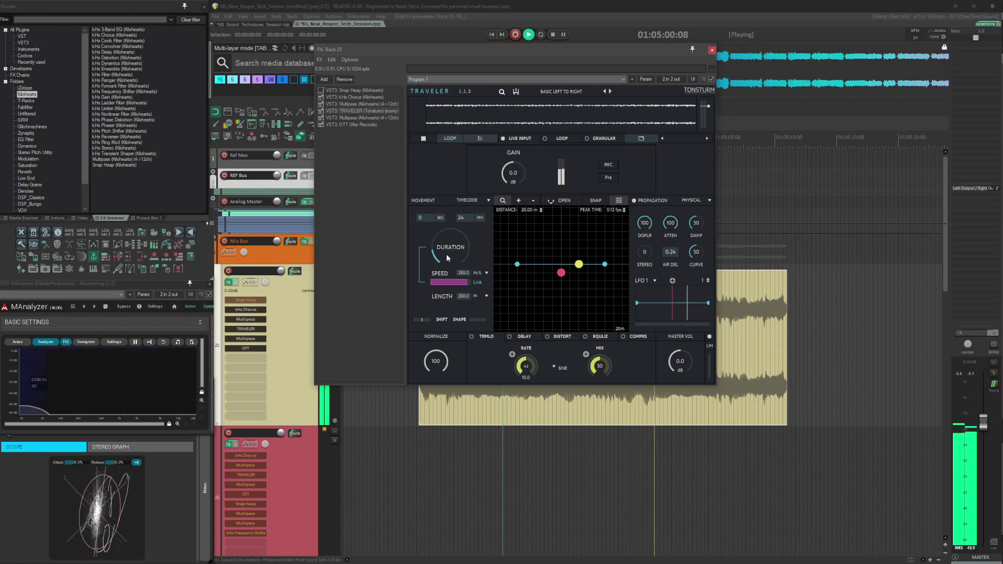
left_click_drag(450, 249, 456, 242)
key("space")
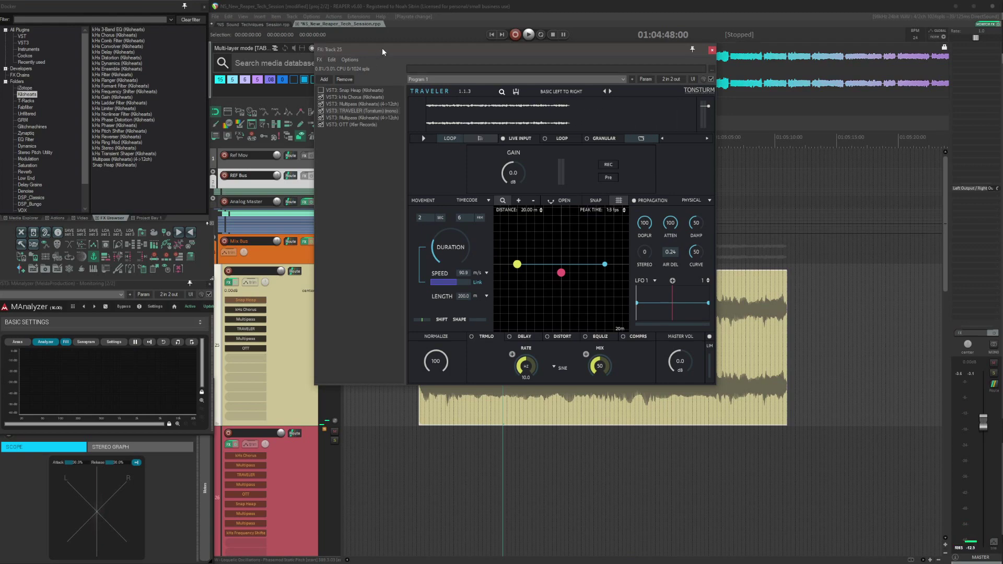
Step: Open the first Multipass in the FX chain and reposition its window so all five Snap Heap bands can be examined
left_click_drag(383, 49, 379, 75)
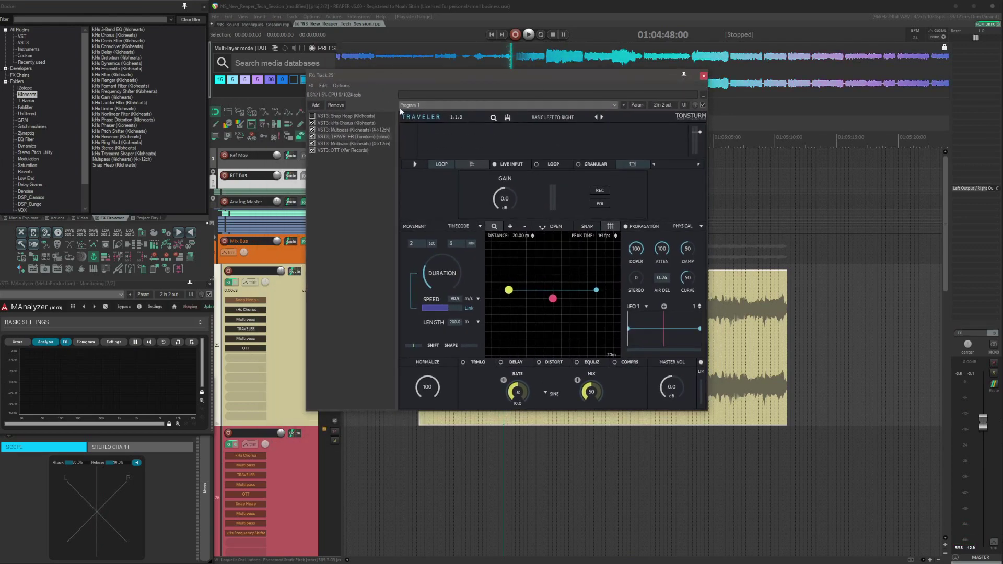
left_click(369, 130)
left_click_drag(511, 77, 453, 39)
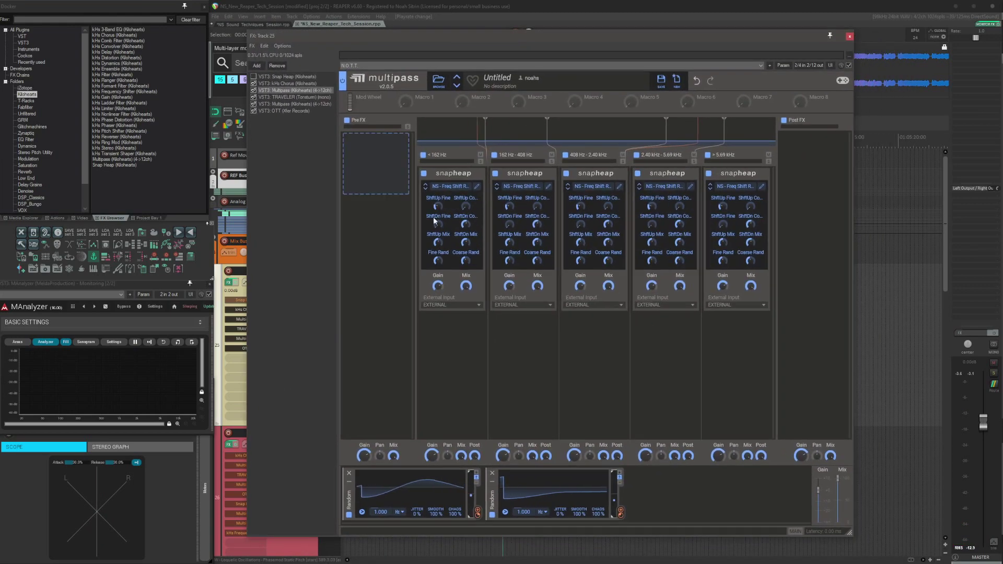